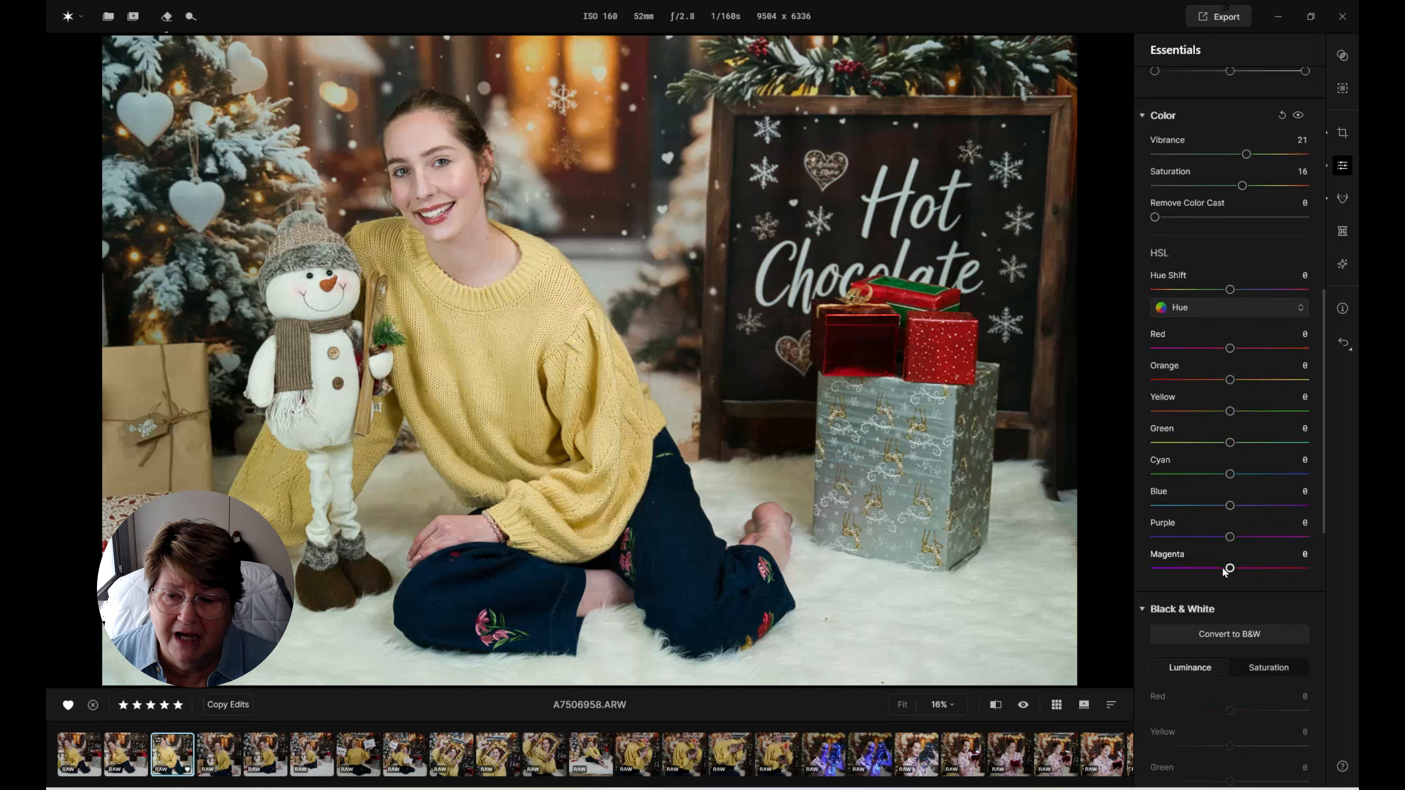
pyautogui.scroll(-4, 1226, 567)
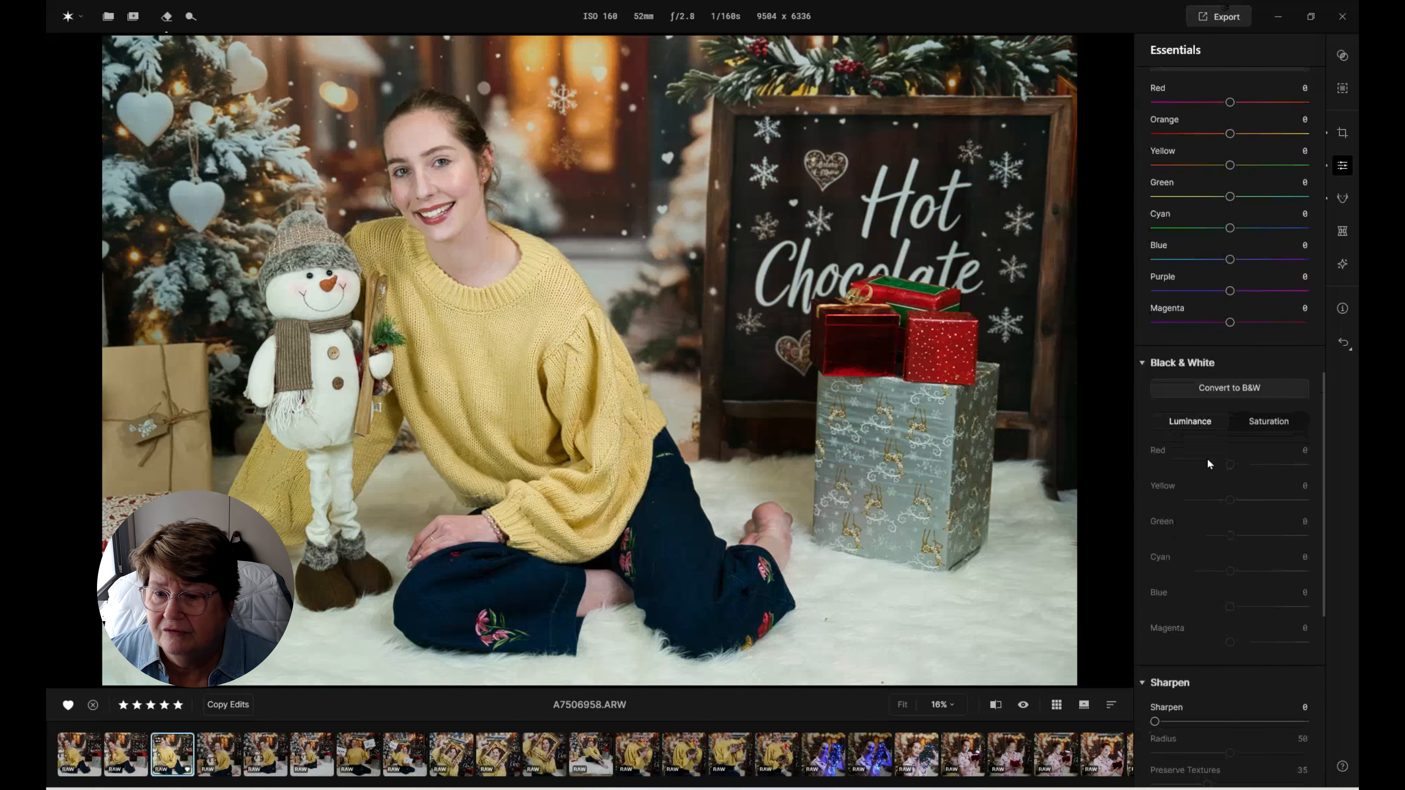
pyautogui.scroll(-1, 1207, 459)
pyautogui.scroll(15, 1207, 464)
# Erase the small dark speck on the yellow sweater and three small spots on the white fur rug, and save the cleanup.
pyautogui.doubleClick(431, 391)
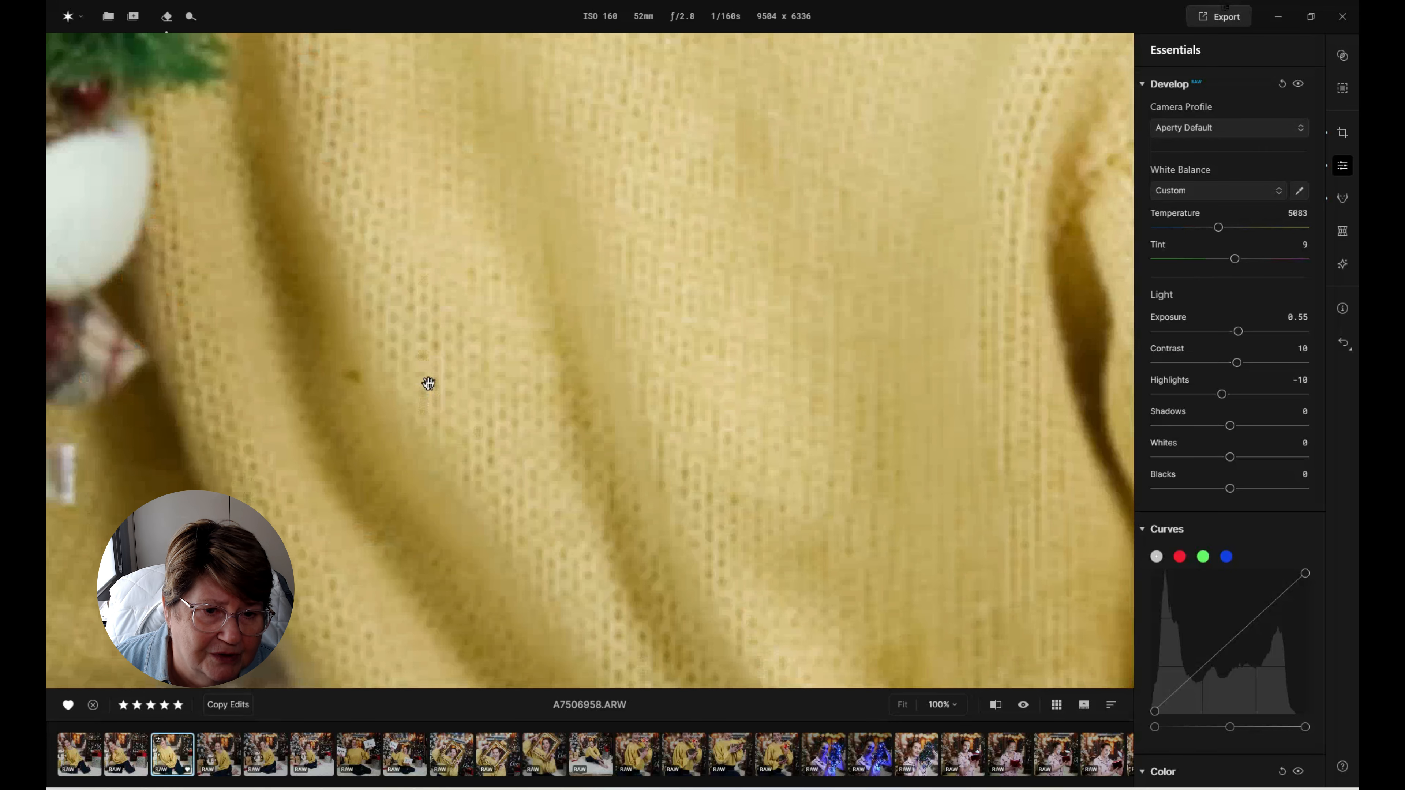
pyautogui.moveTo(431, 368); pyautogui.dragTo(599, 355)
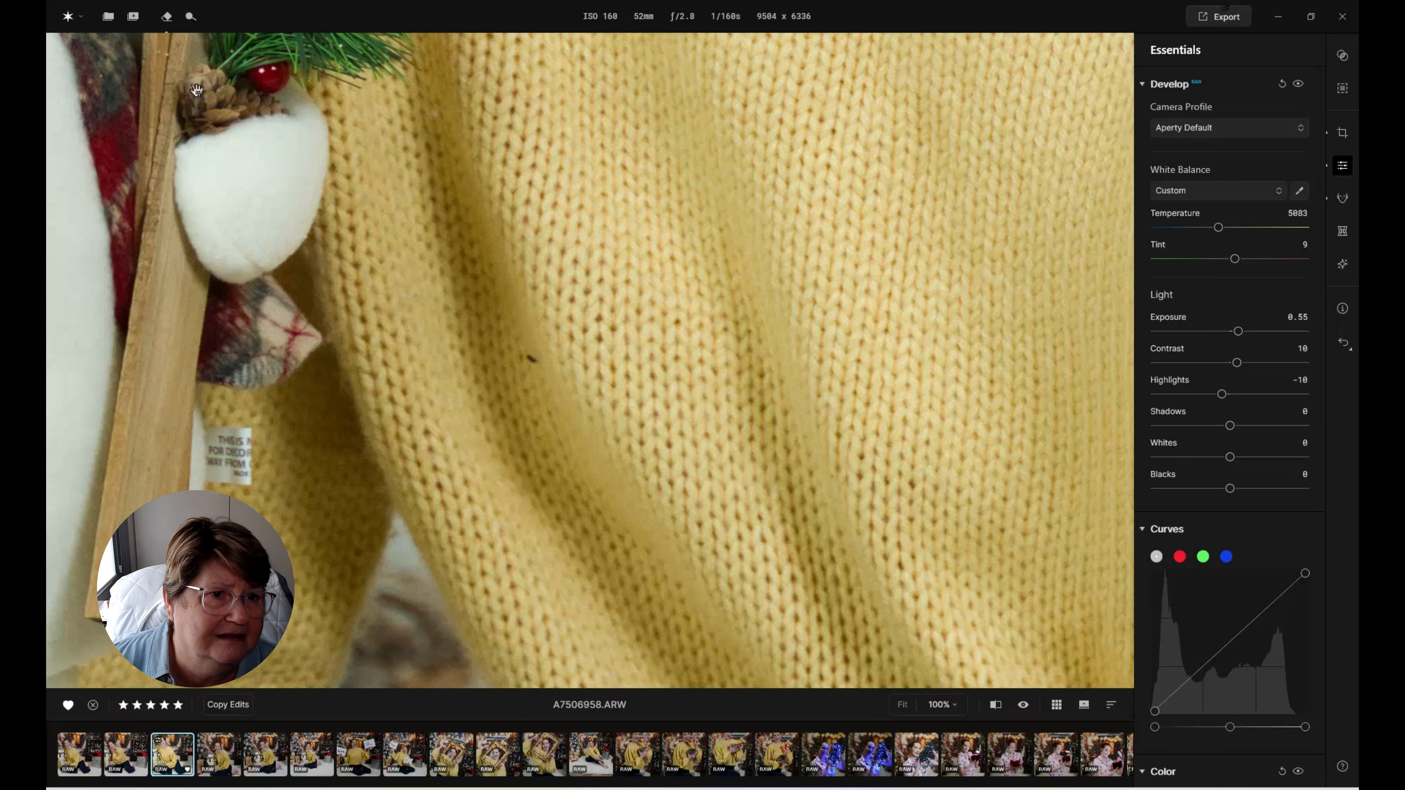
pyautogui.click(166, 17)
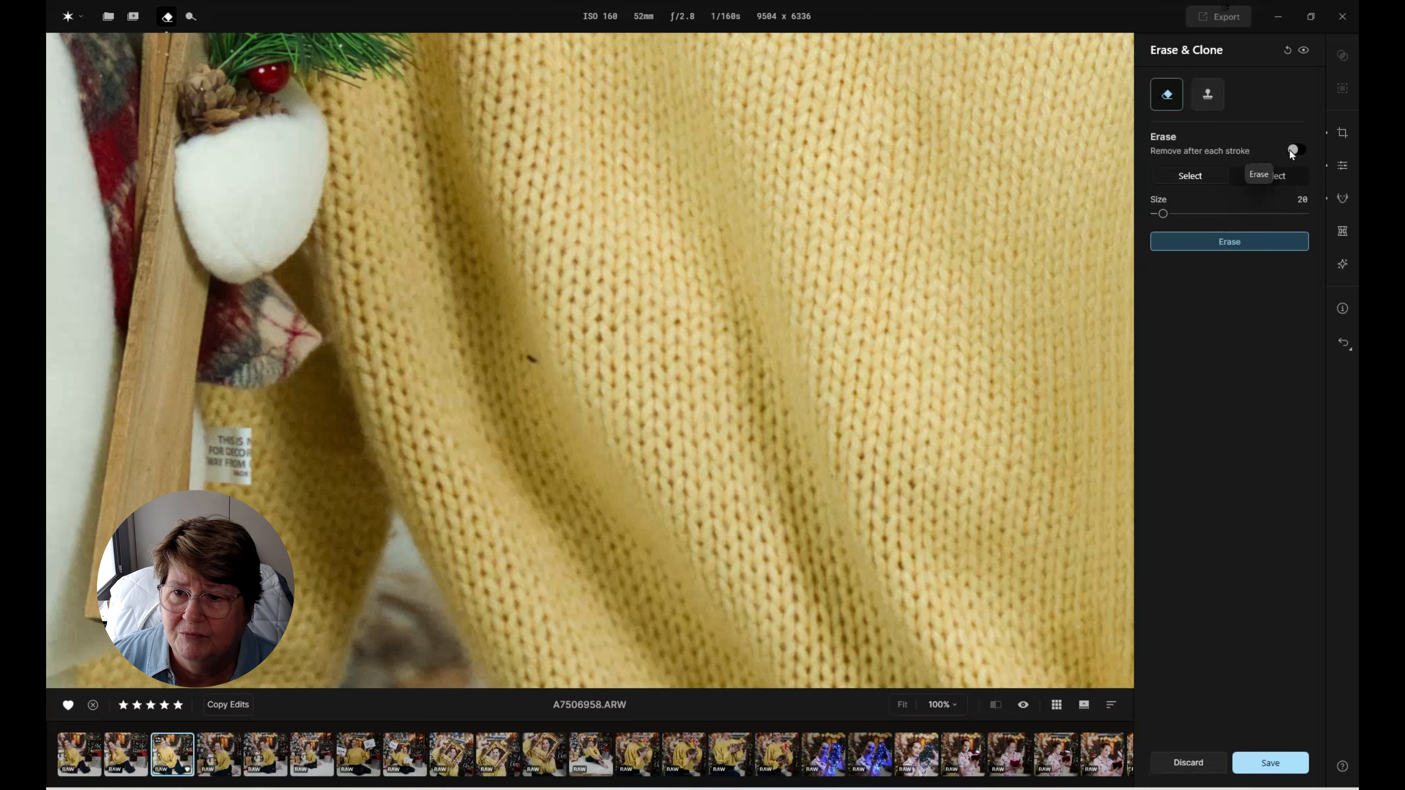
pyautogui.scroll(3, 529, 372)
pyautogui.scroll(-3, 528, 371)
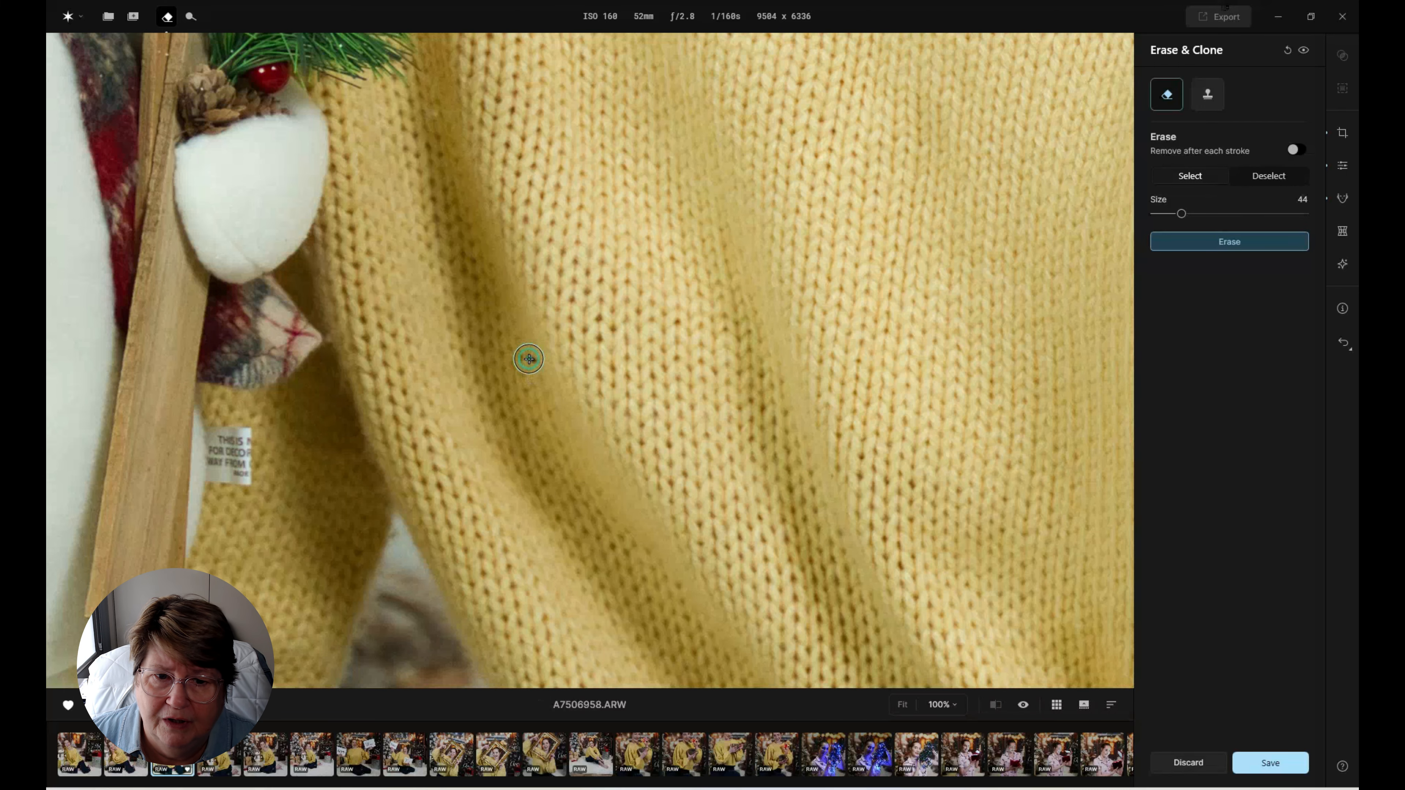
pyautogui.click(528, 359)
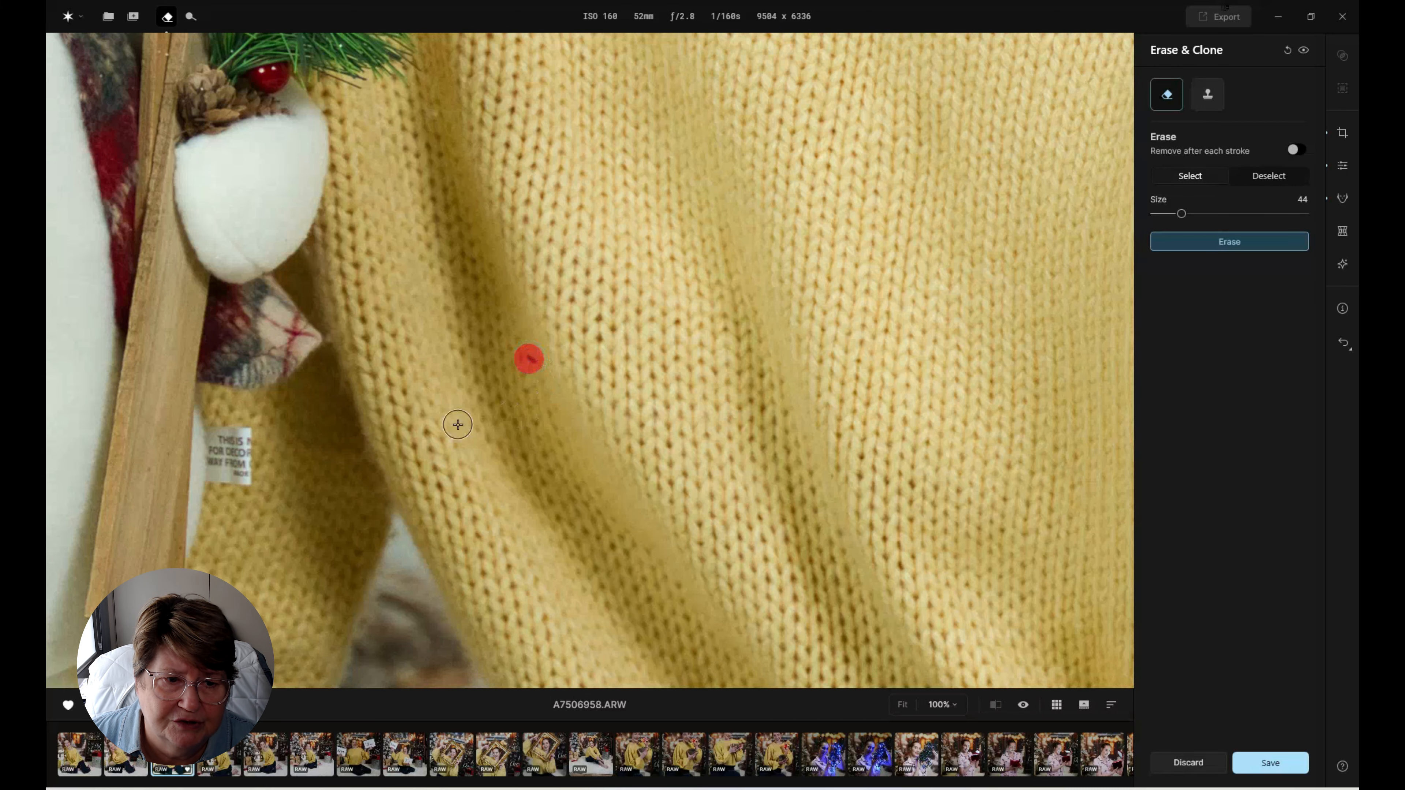
pyautogui.click(1237, 244)
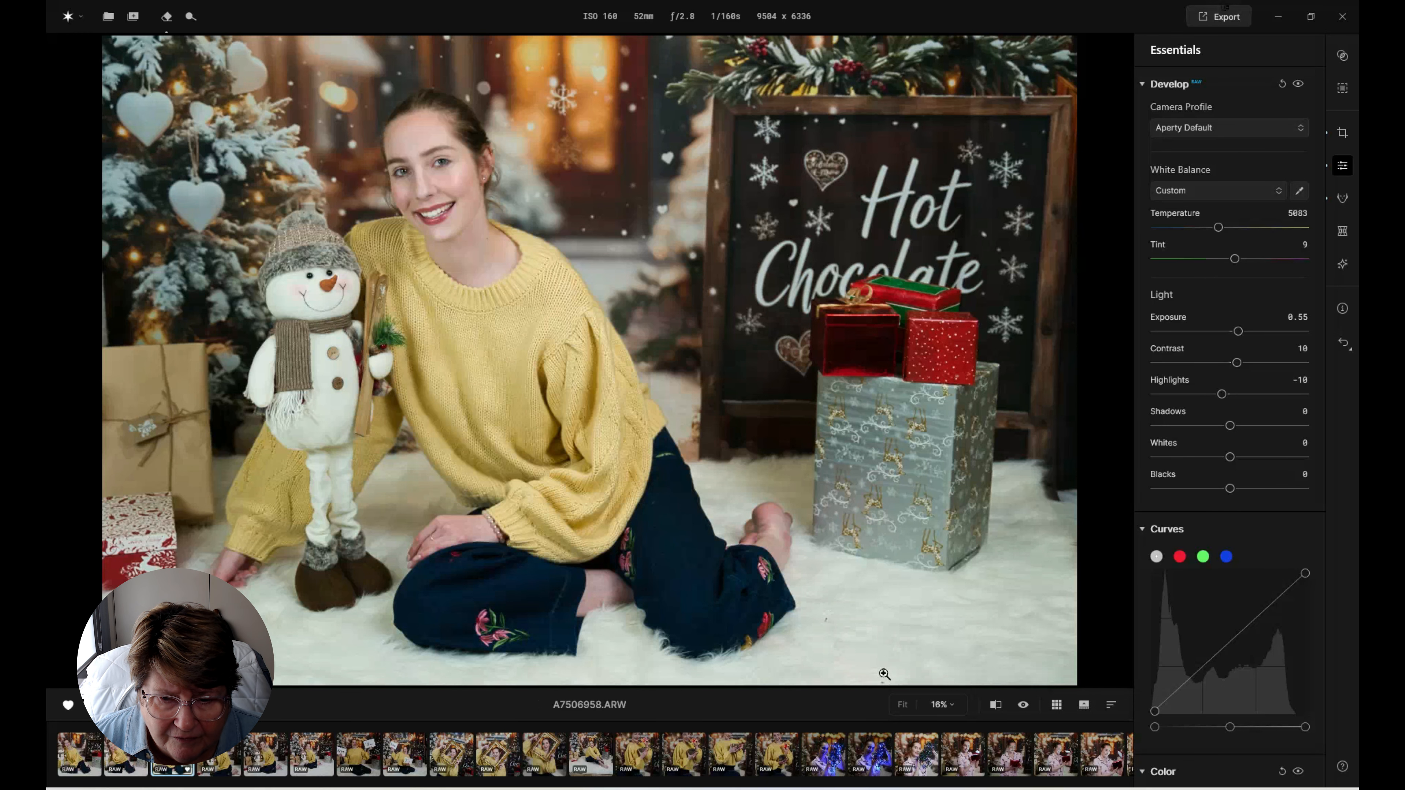
pyautogui.click(171, 18)
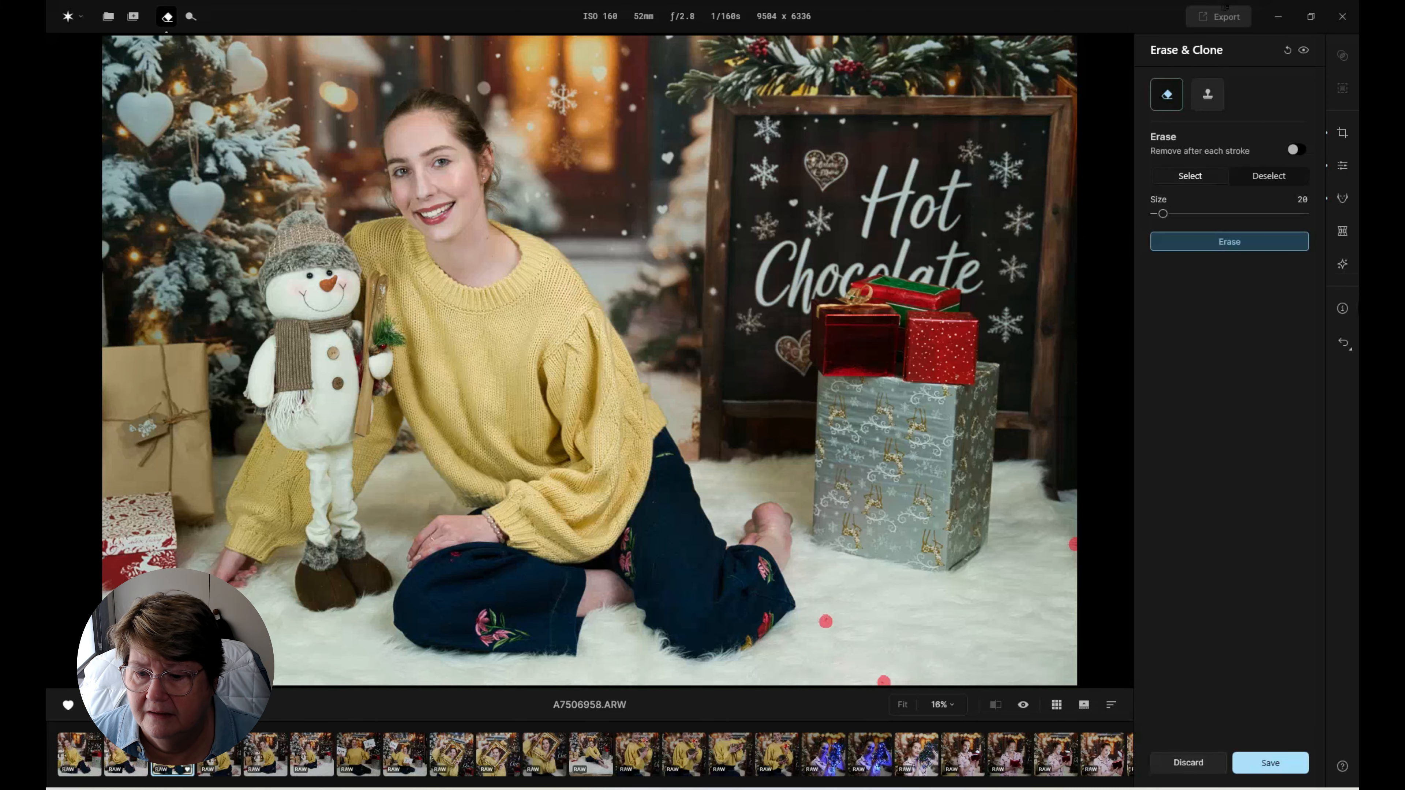
pyautogui.click(1278, 767)
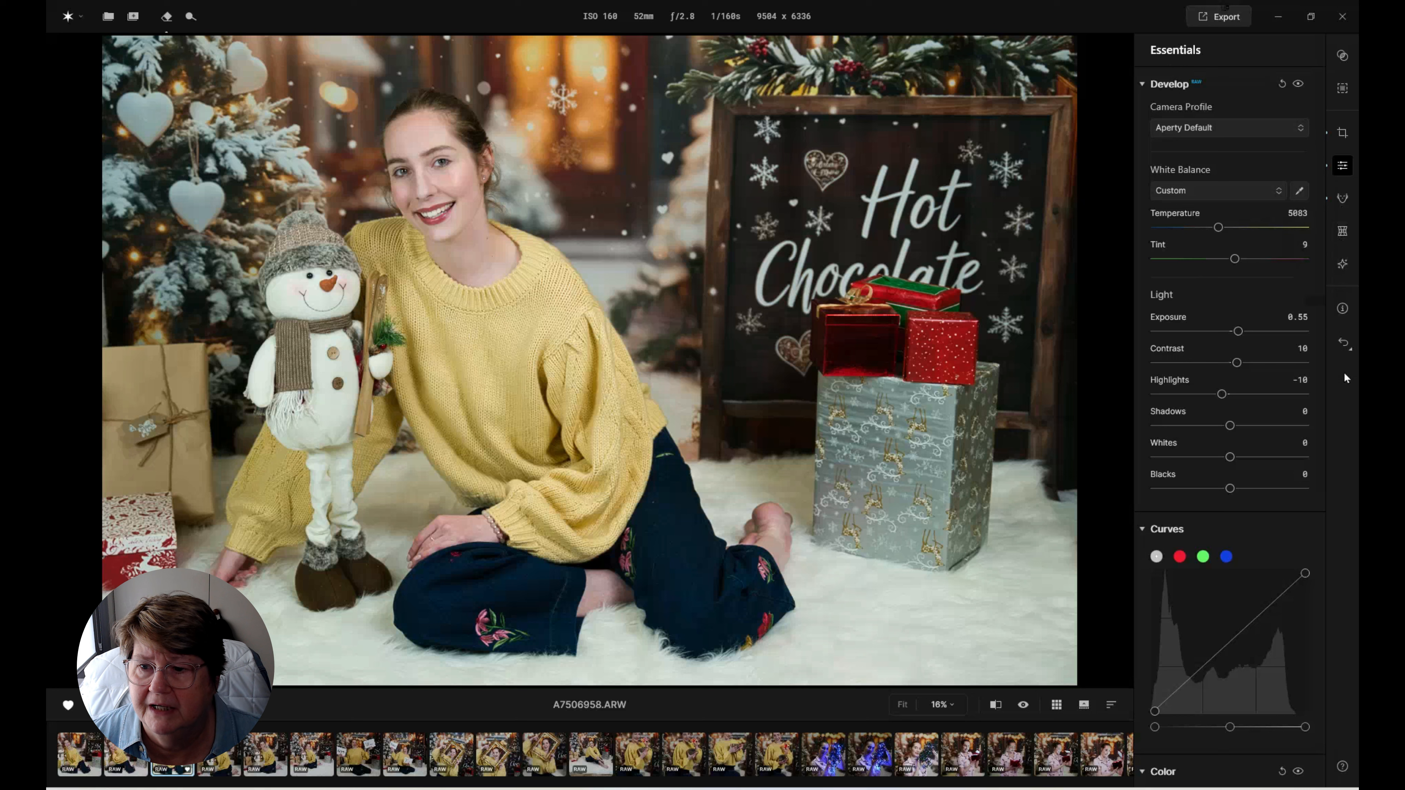
# Compare the woman's face close up with and without the Skin Blemish retouching.
pyautogui.click(1342, 199)
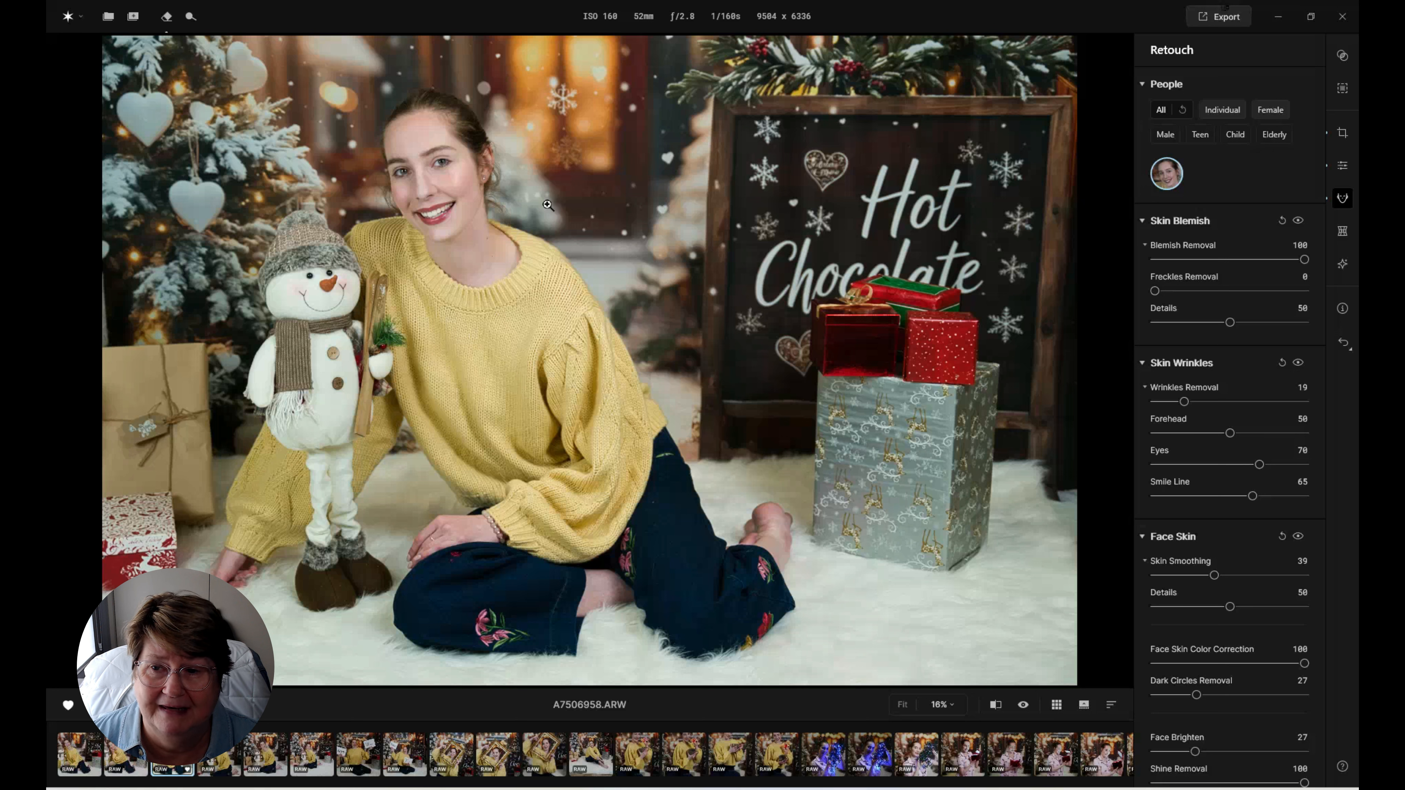
pyautogui.click(421, 164)
pyautogui.click(1298, 220)
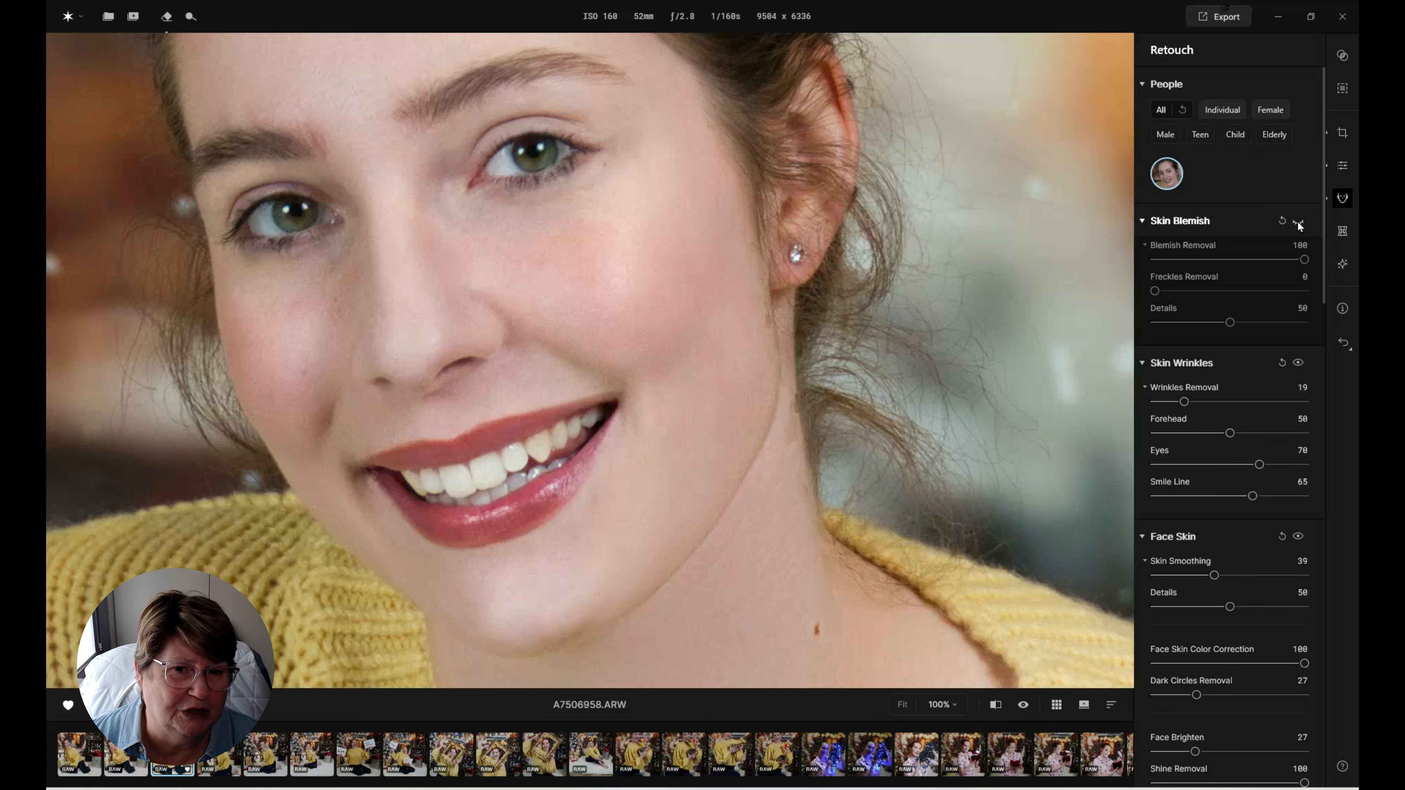
pyautogui.click(1298, 221)
pyautogui.click(1298, 221)
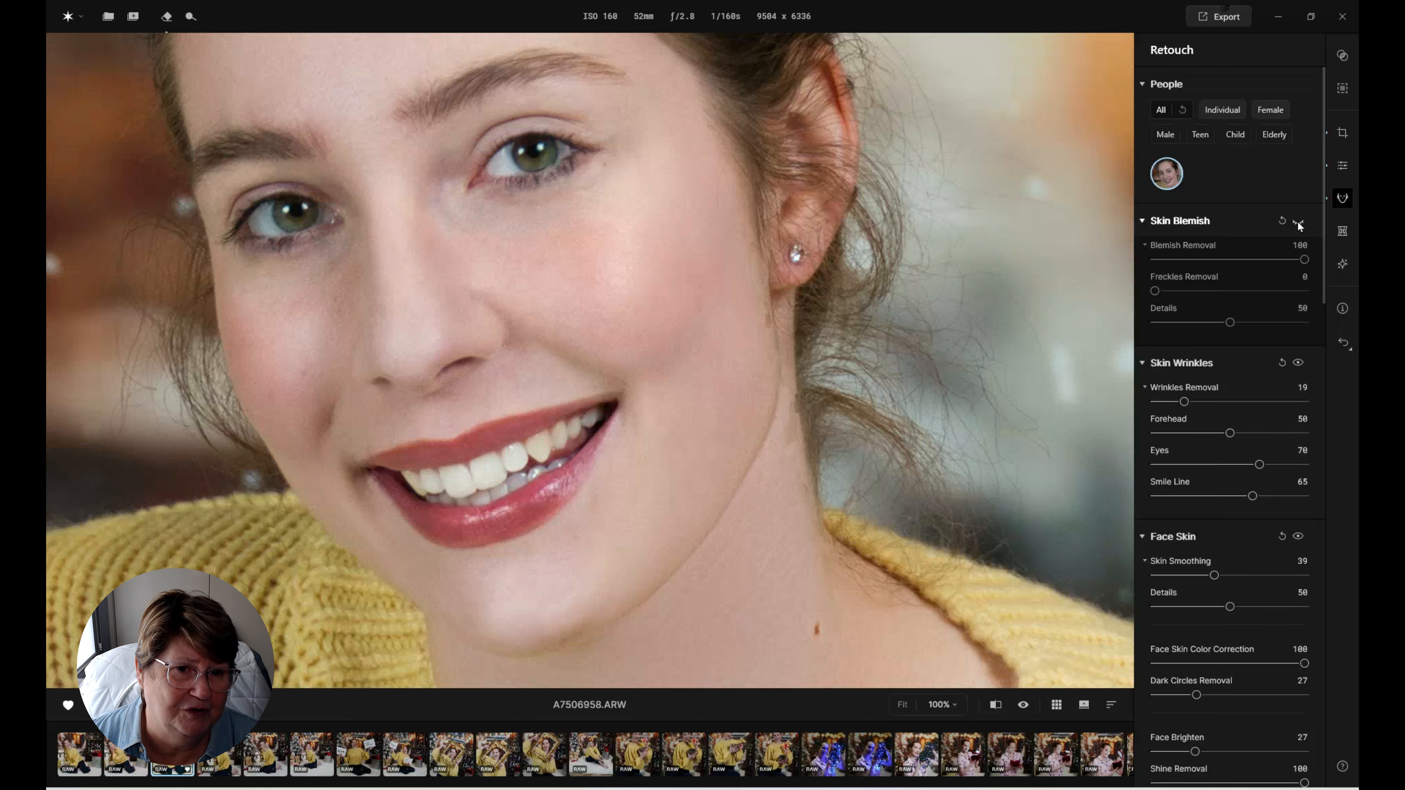
pyautogui.click(1298, 221)
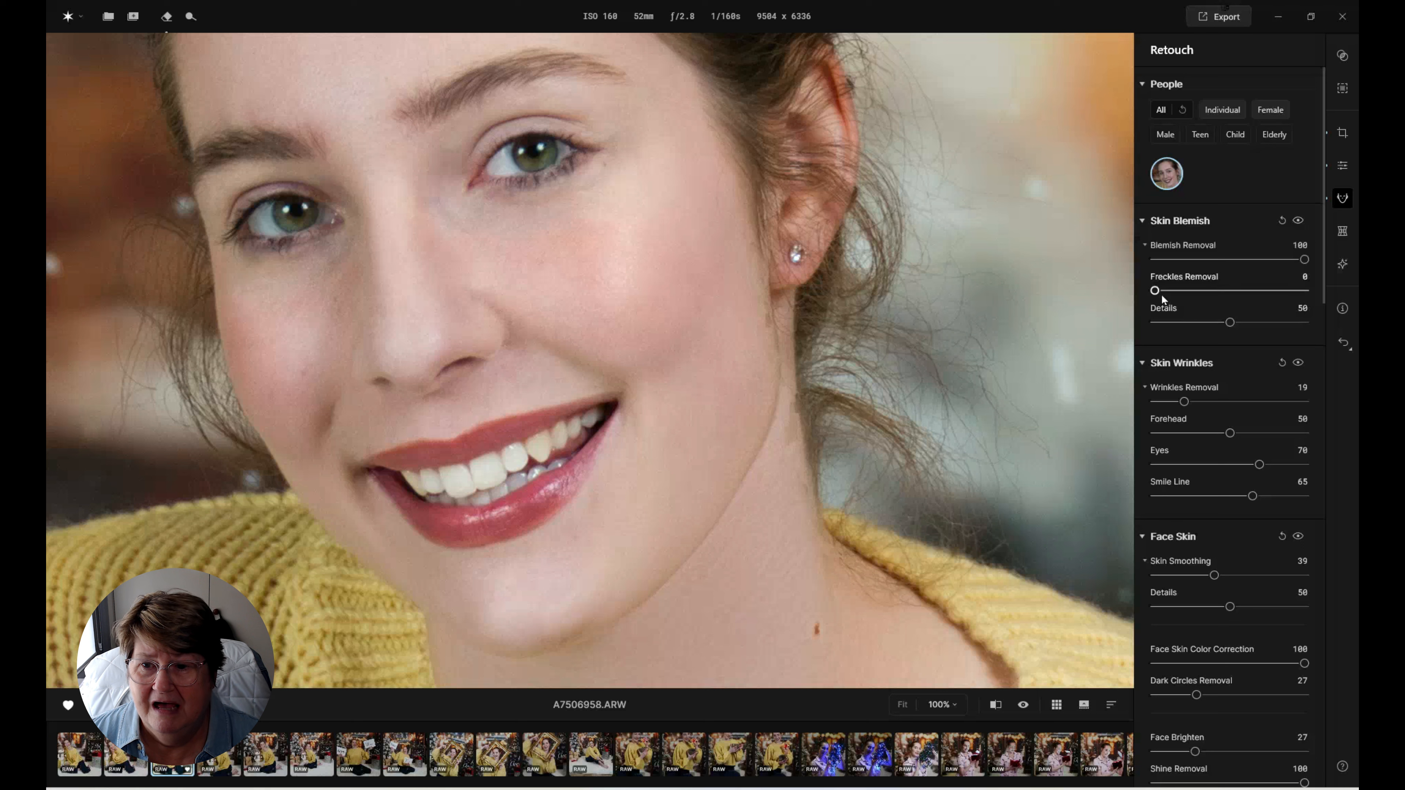
# Set Freckles Removal to 30, Wrinkles Removal to 20, and the wrinkle amounts for Smile Line to 59 and Eyes to 64.
pyautogui.moveTo(1161, 296); pyautogui.dragTo(1200, 292)
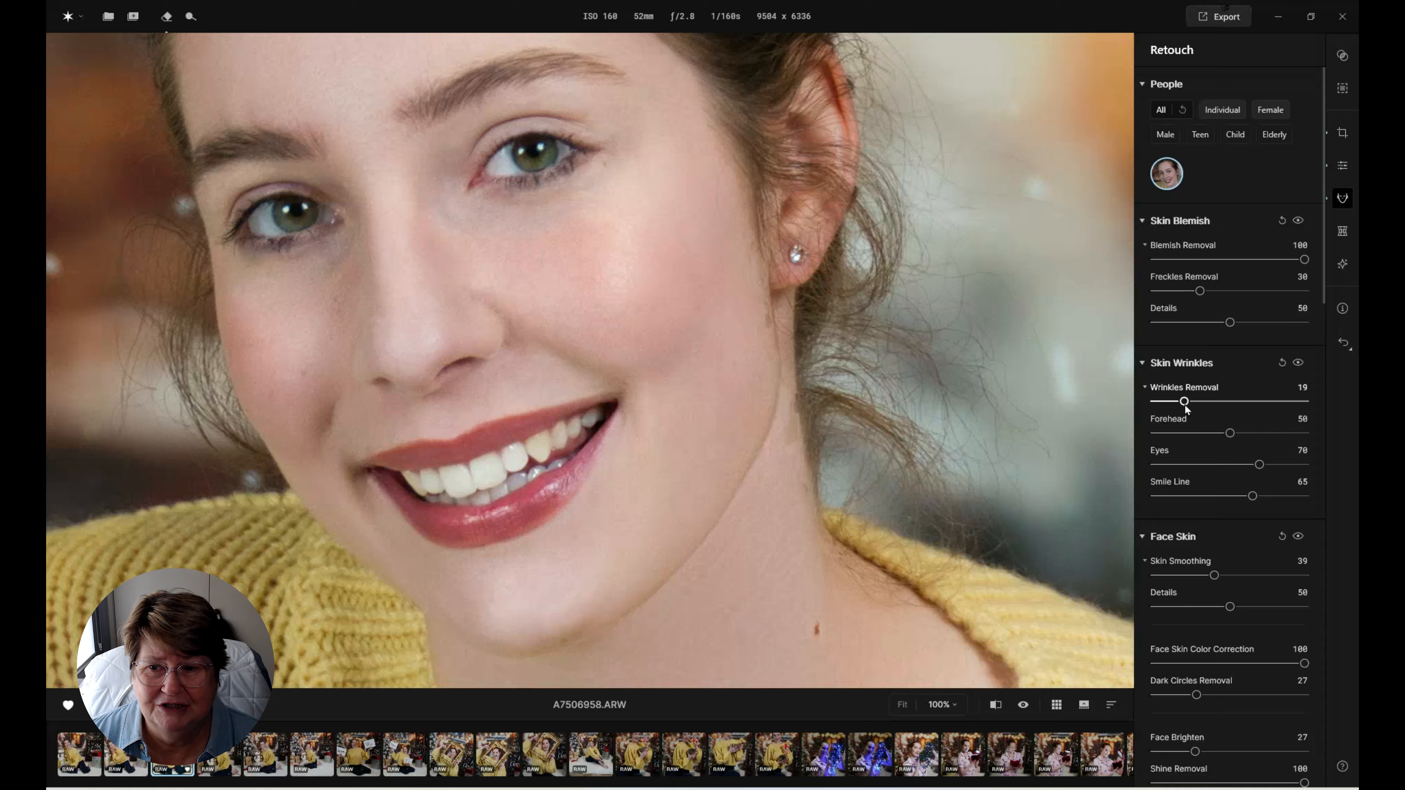
pyautogui.moveTo(1184, 403); pyautogui.dragTo(1185, 402)
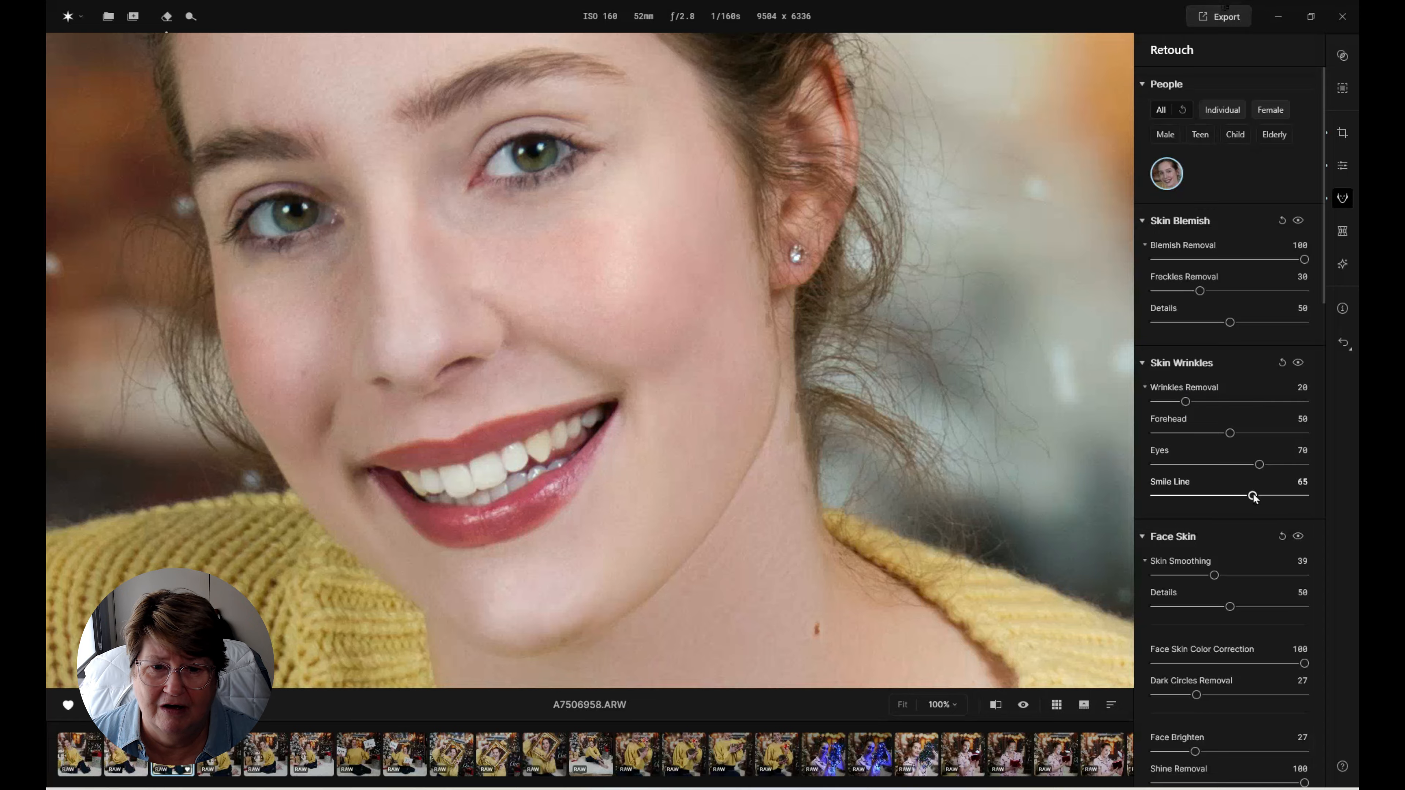
pyautogui.moveTo(1252, 495); pyautogui.dragTo(1250, 465)
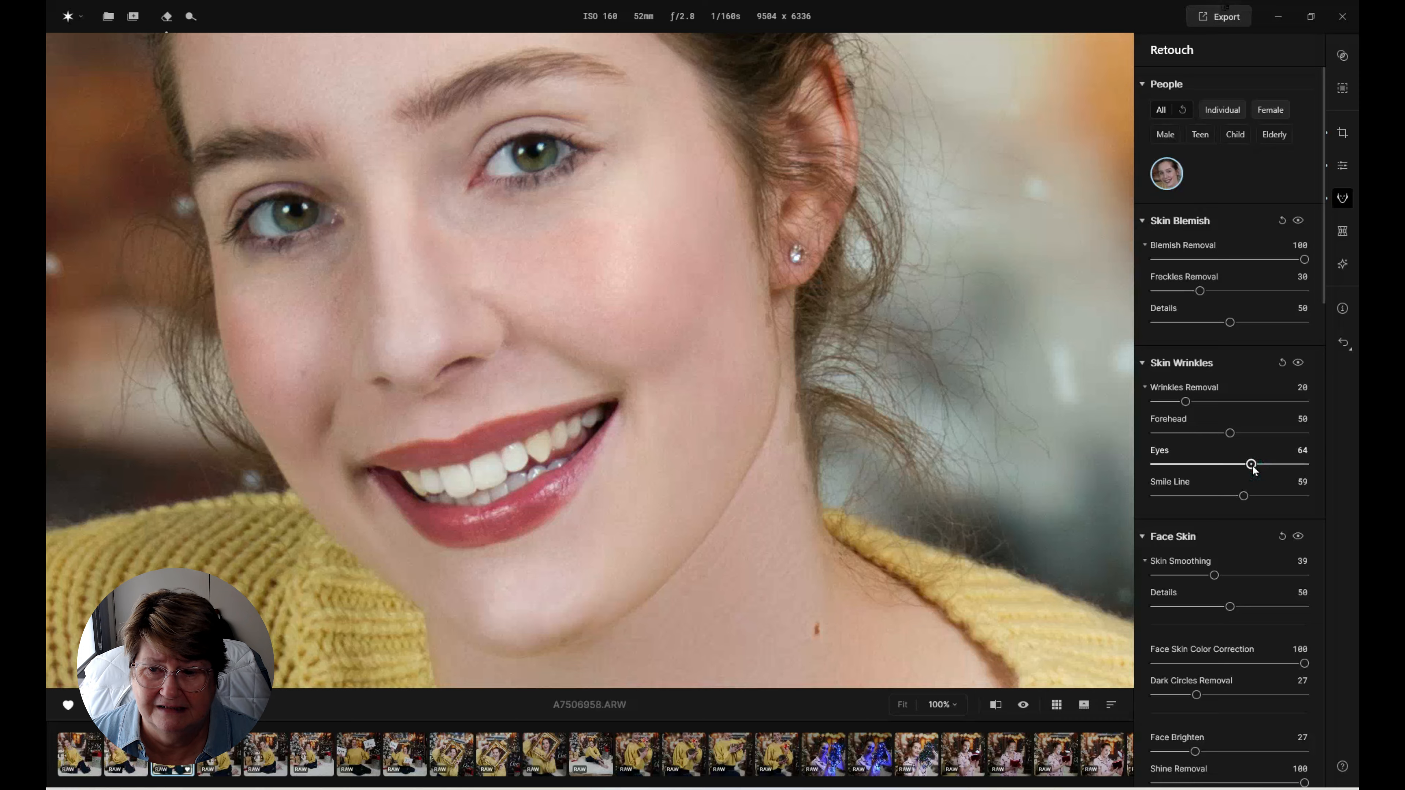
# Try a strong face Skin Smoothing of 94, settle on 34, and set its Details to 70.
pyautogui.moveTo(1214, 575); pyautogui.dragTo(1268, 575)
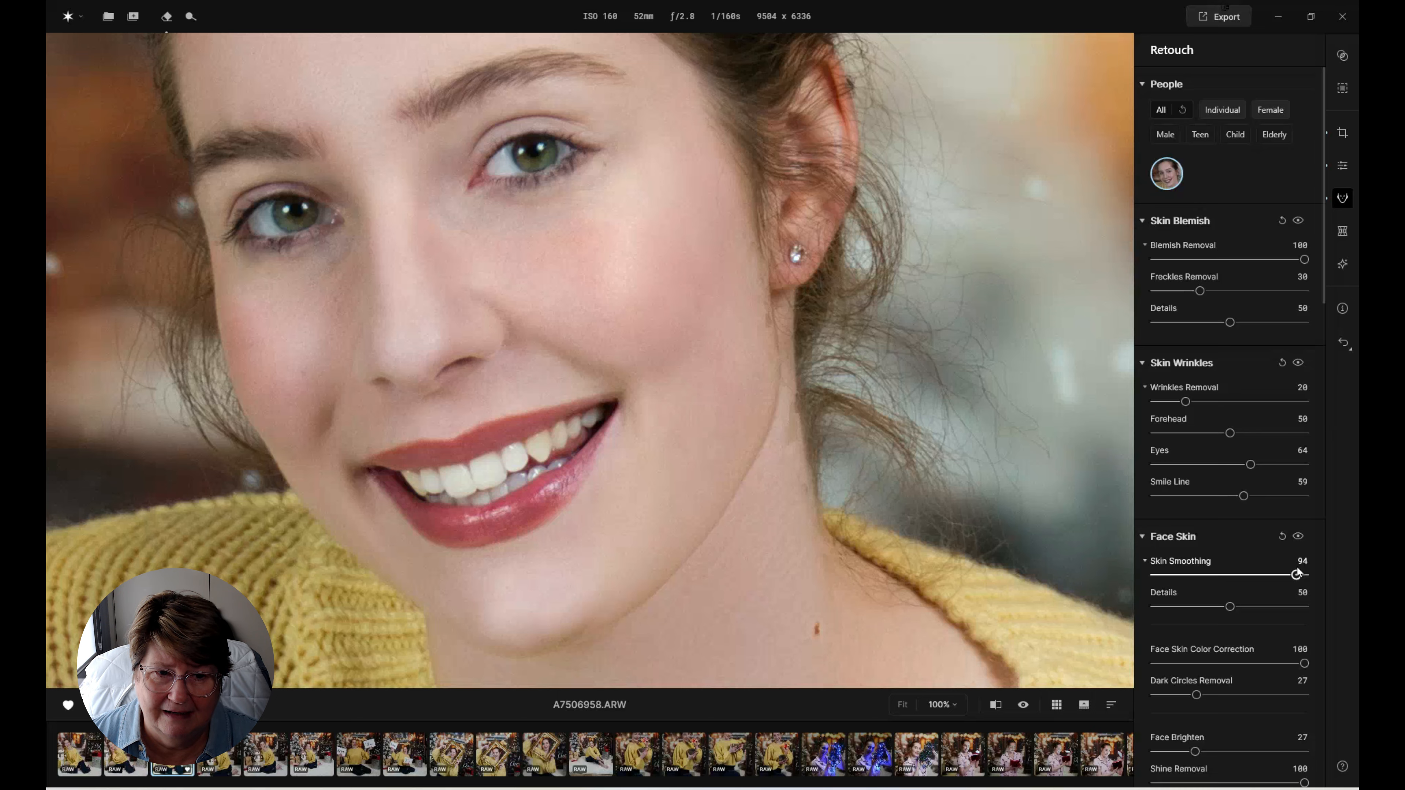
pyautogui.moveTo(1297, 571); pyautogui.dragTo(1207, 574)
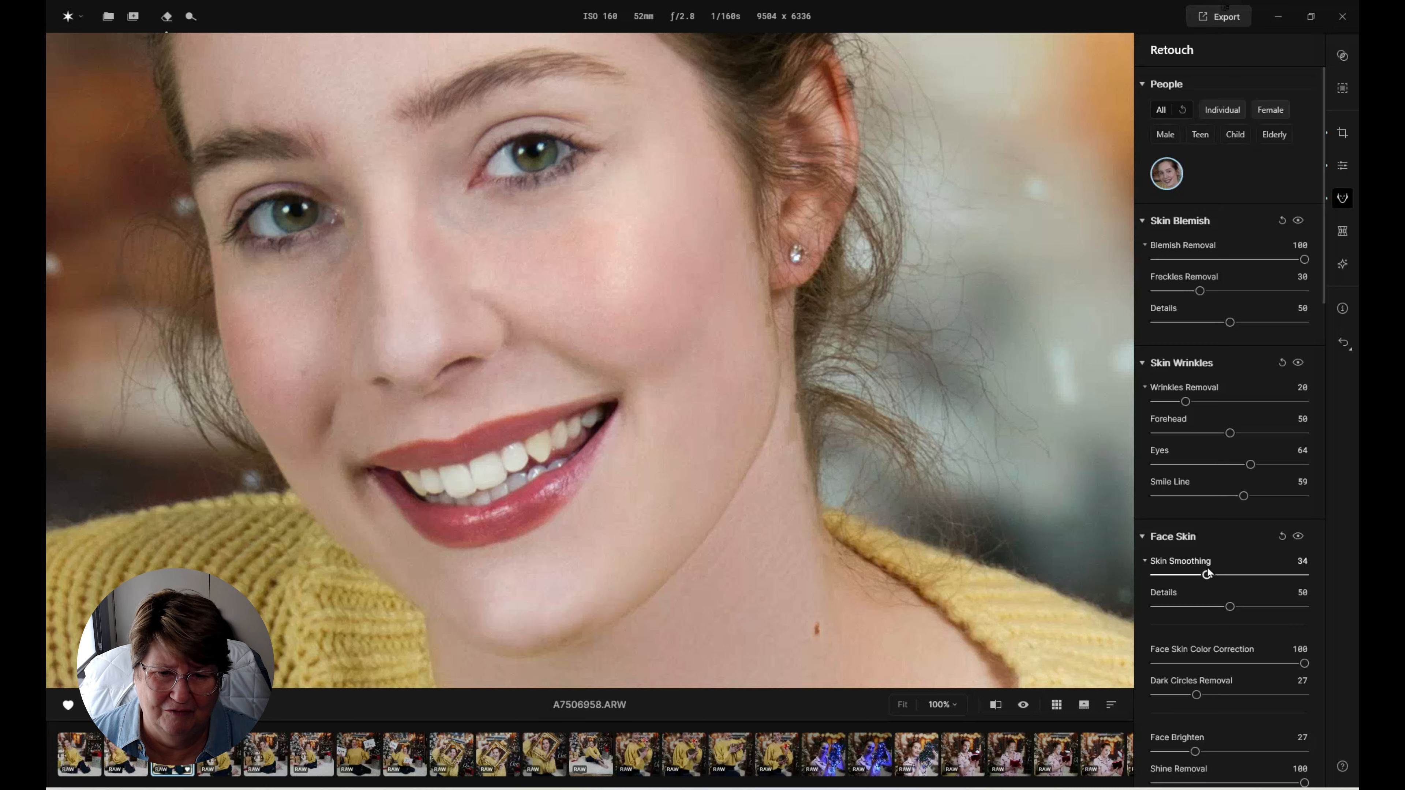
pyautogui.scroll(-5, 1207, 574)
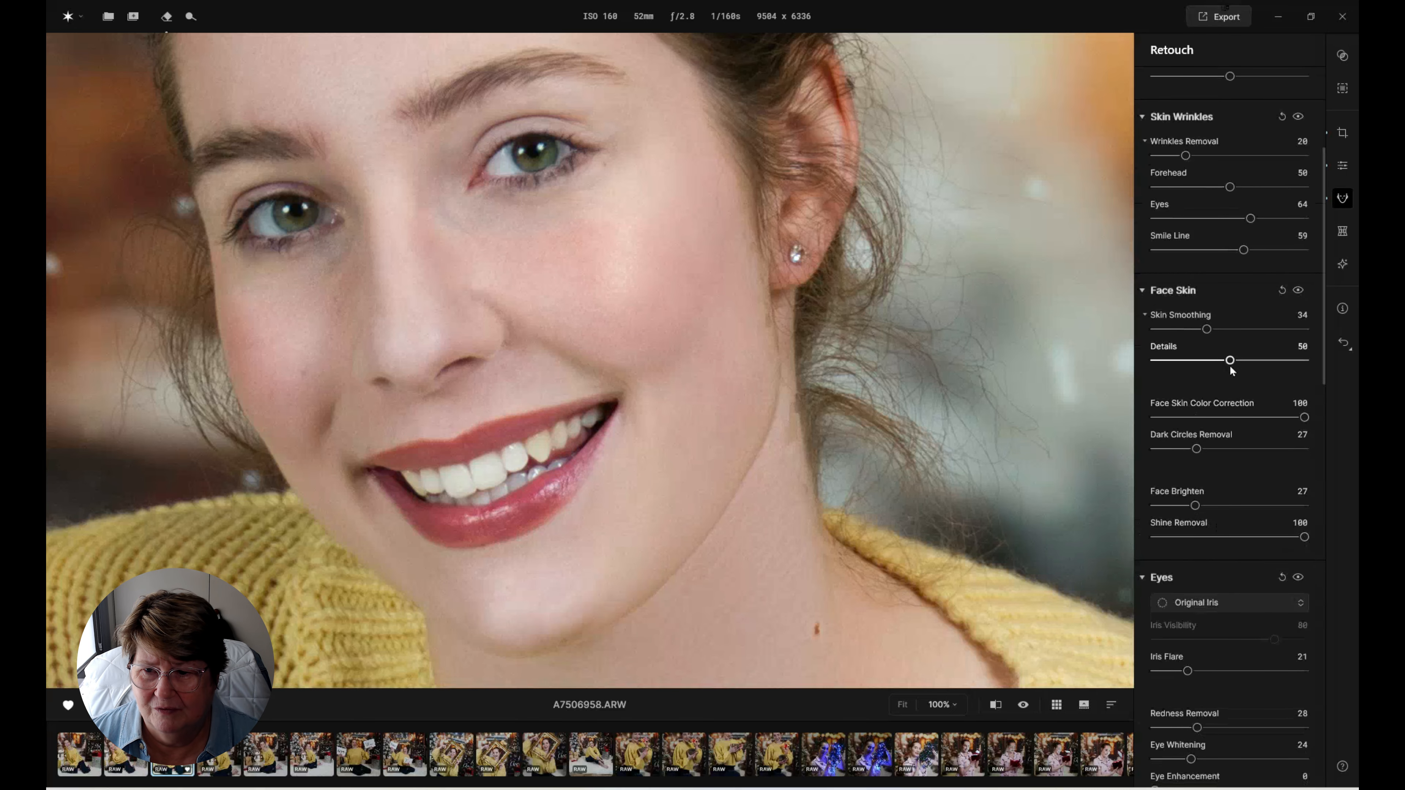
pyautogui.moveTo(1229, 360); pyautogui.dragTo(1260, 360)
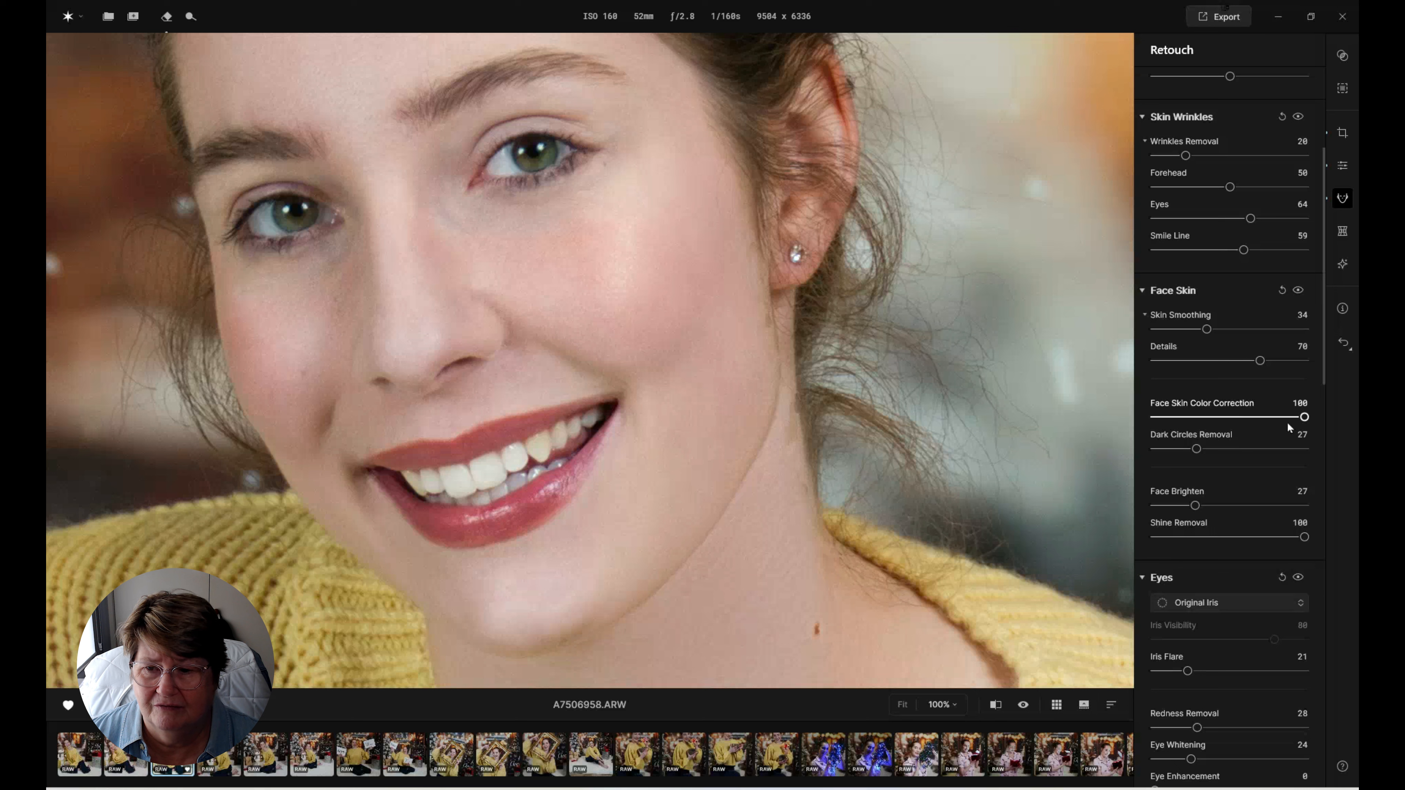
# Set Dark Circles Removal to 46 and Face Brighten to 28, with Face Skin Color Correction and Shine Removal at 100.
pyautogui.moveTo(1305, 416)
pyautogui.mouseDown()
pyautogui.moveTo(1217, 417)
pyautogui.moveTo(1304, 417)
pyautogui.mouseUp()
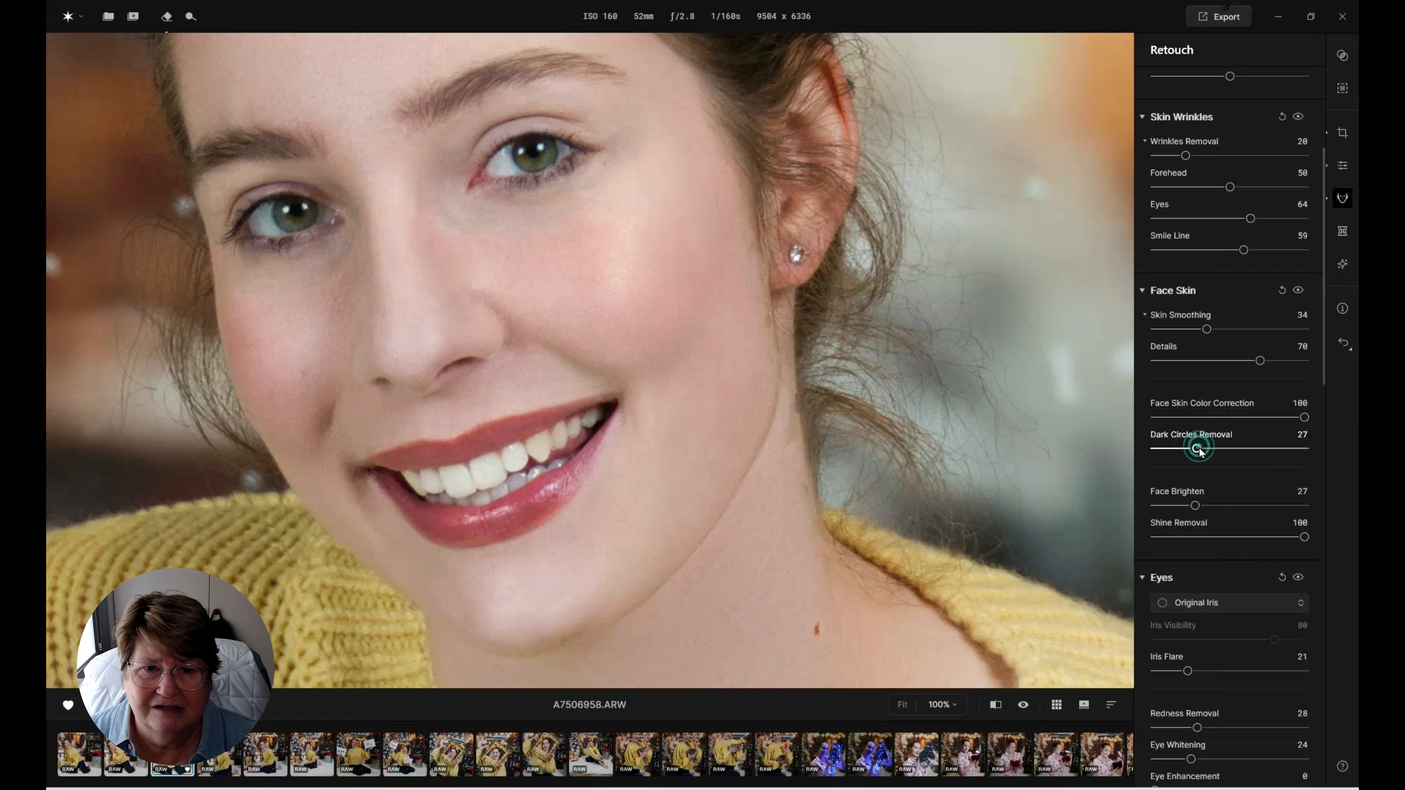
pyautogui.moveTo(1196, 448); pyautogui.dragTo(1225, 449)
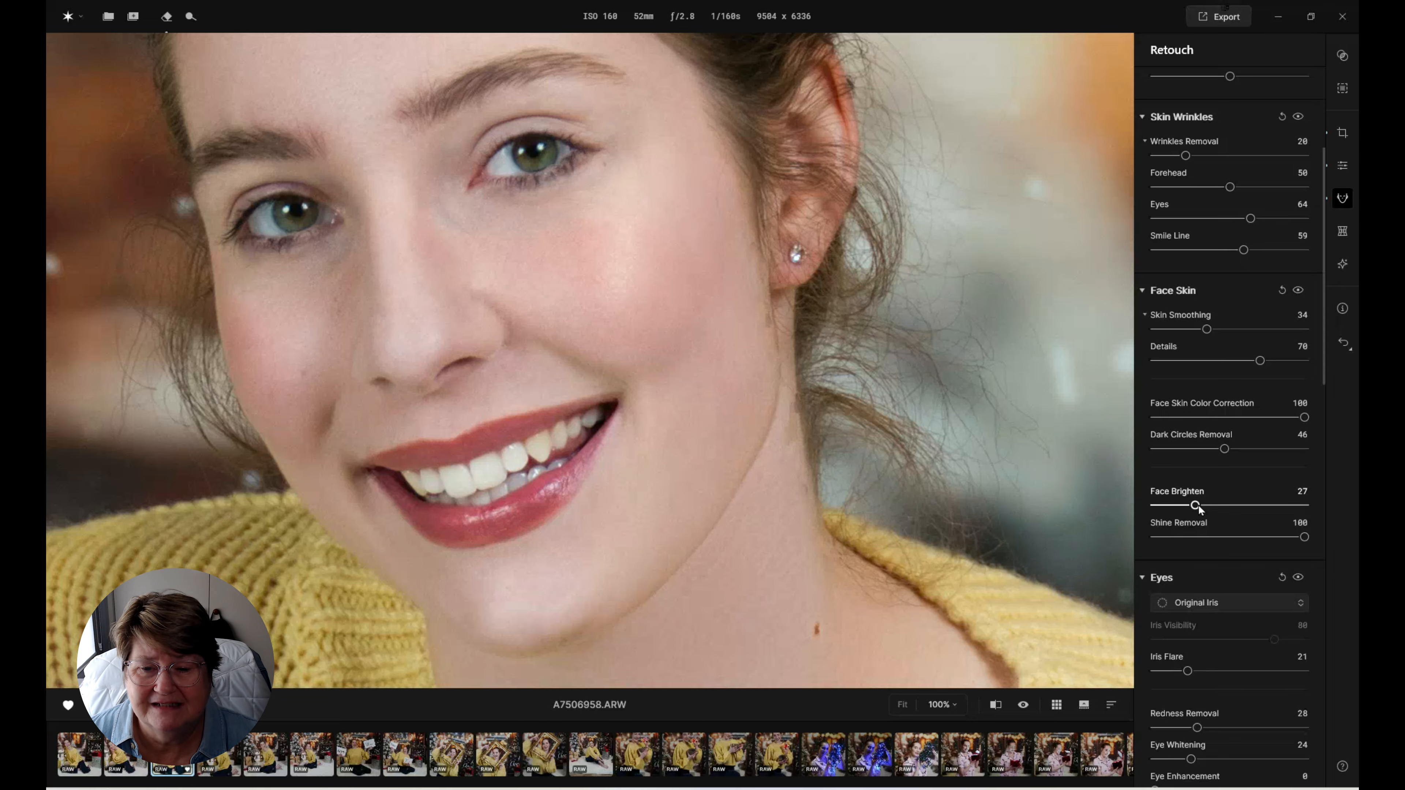
pyautogui.moveTo(1196, 506); pyautogui.dragTo(1197, 506)
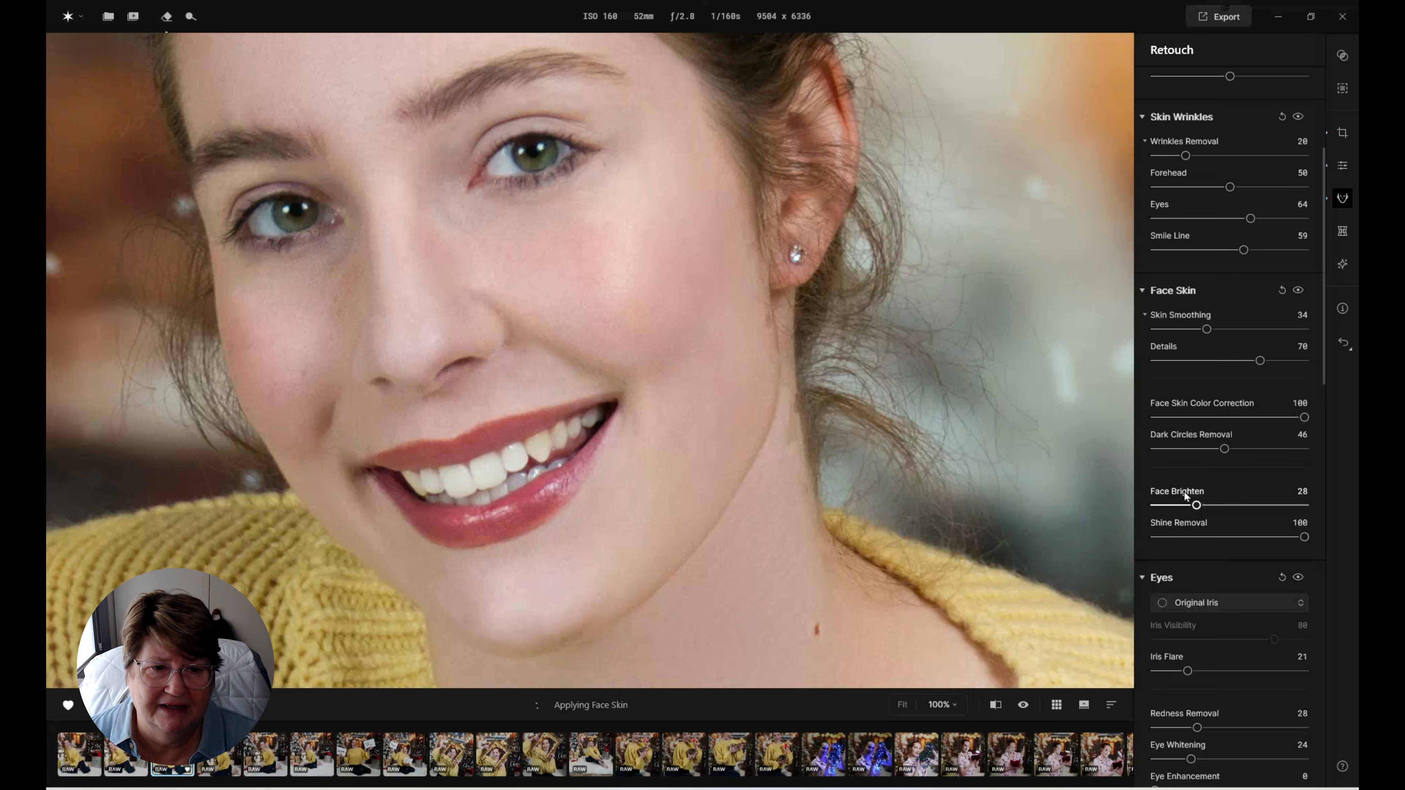
pyautogui.moveTo(1304, 537); pyautogui.dragTo(1359, 565)
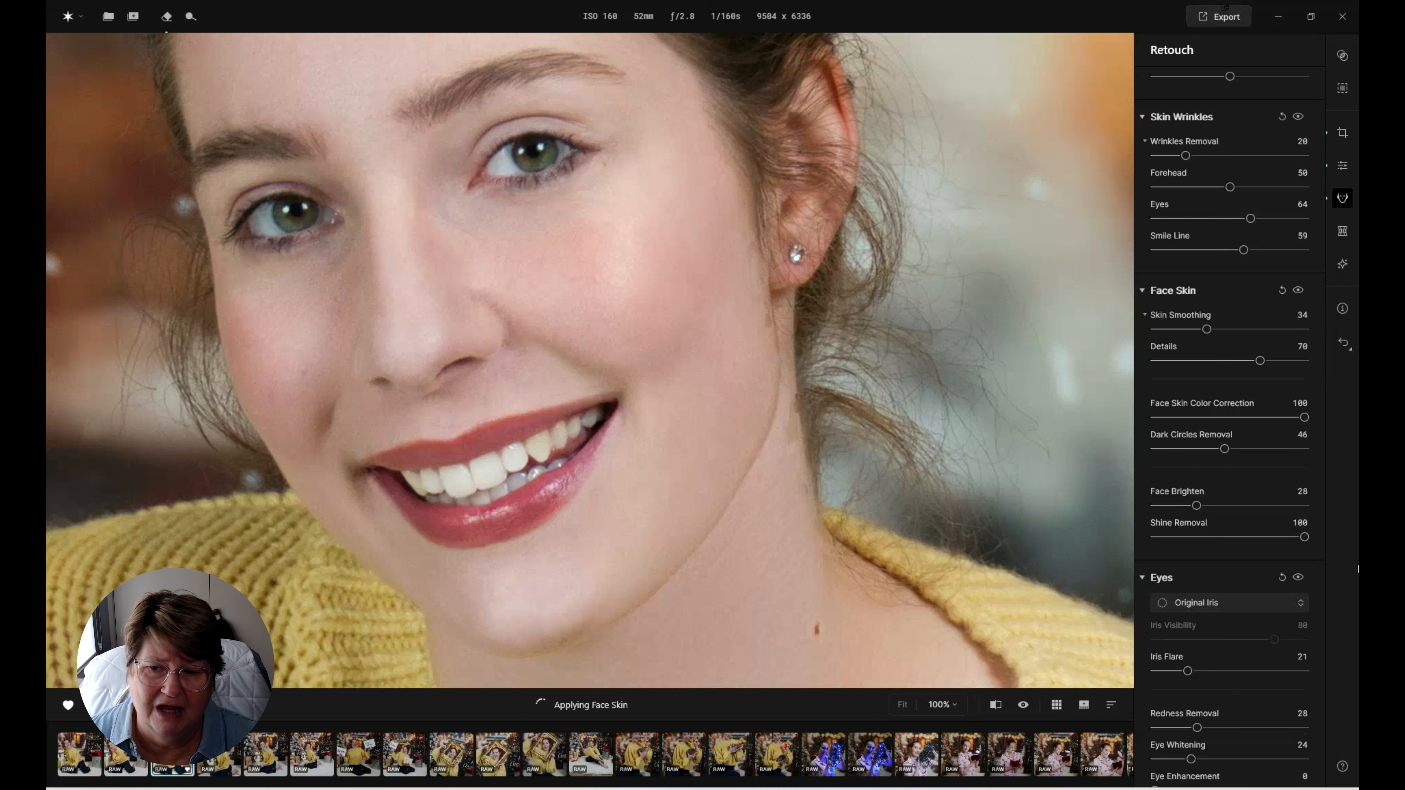
# Keep the Original Iris for the eyes and set Iris Flare to 33 and Eye Whitening to 26.
pyautogui.scroll(-5, 1237, 559)
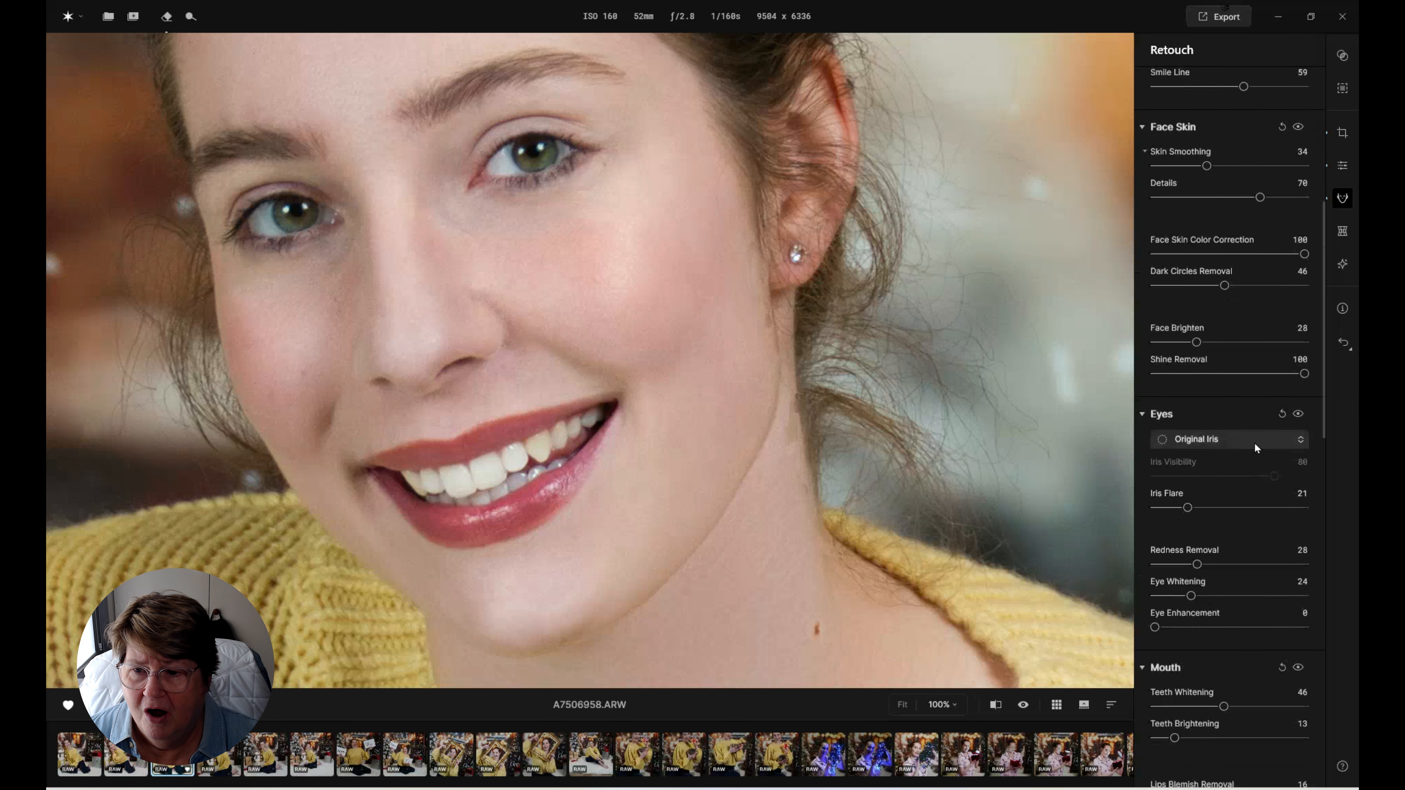
pyautogui.click(1301, 440)
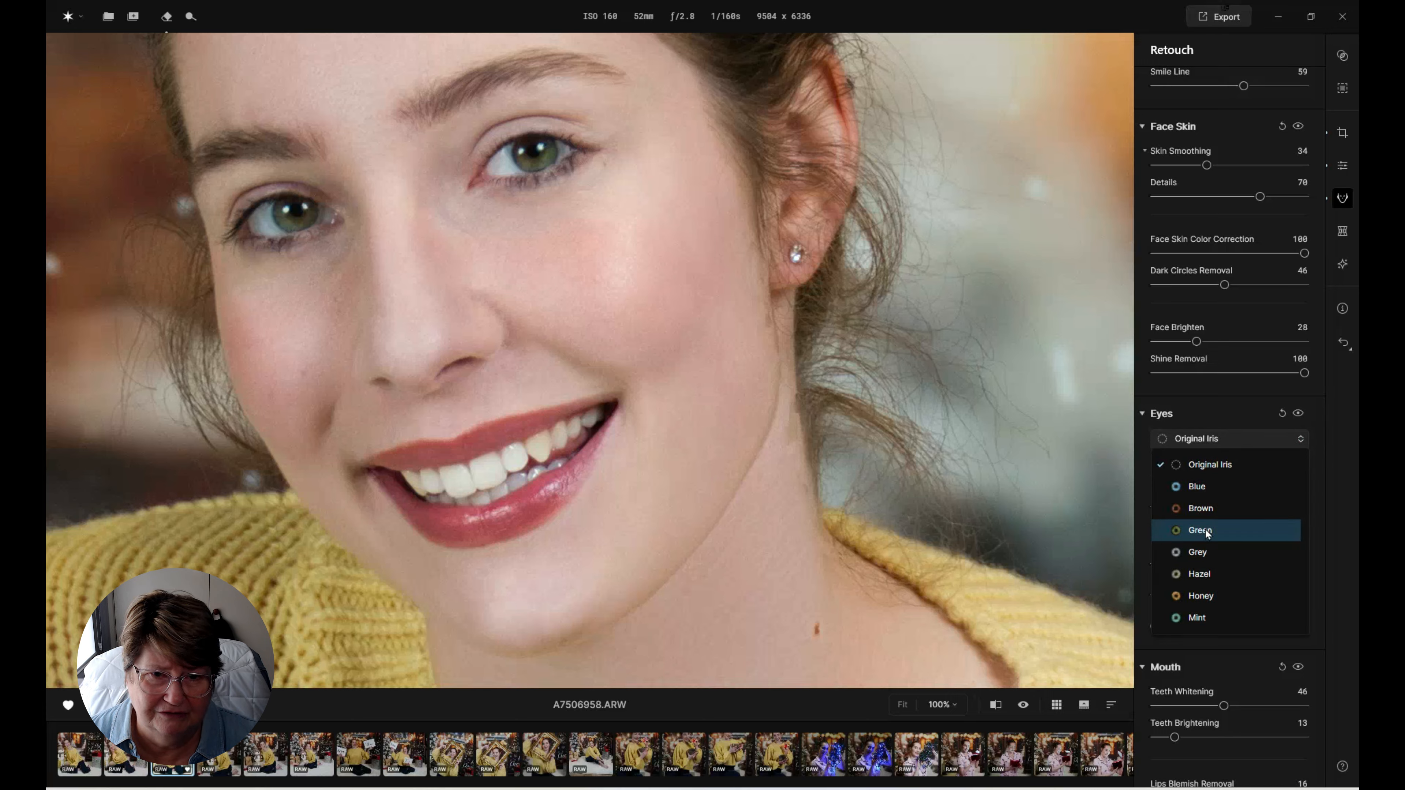
pyautogui.click(1217, 441)
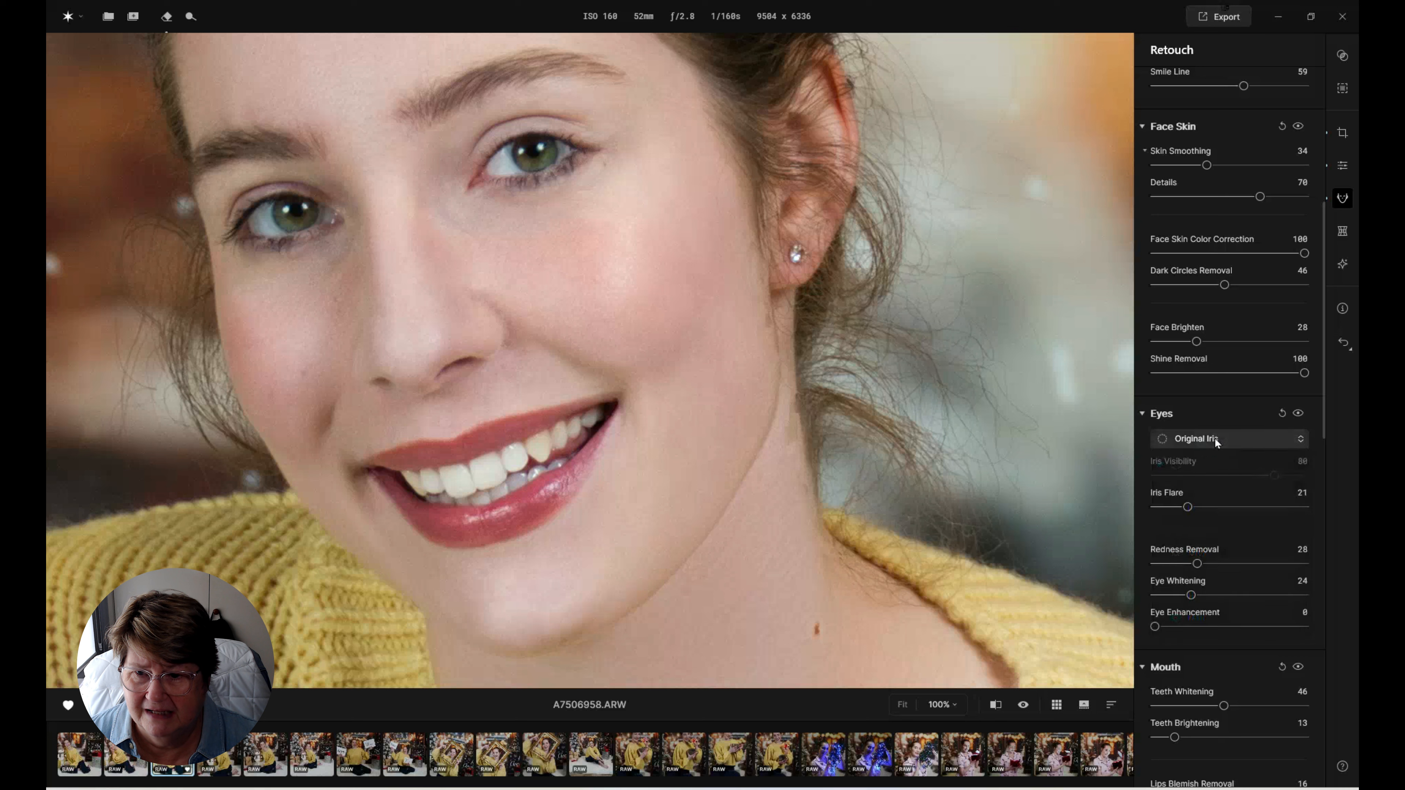
pyautogui.click(1183, 506)
pyautogui.moveTo(1184, 506); pyautogui.dragTo(1204, 508)
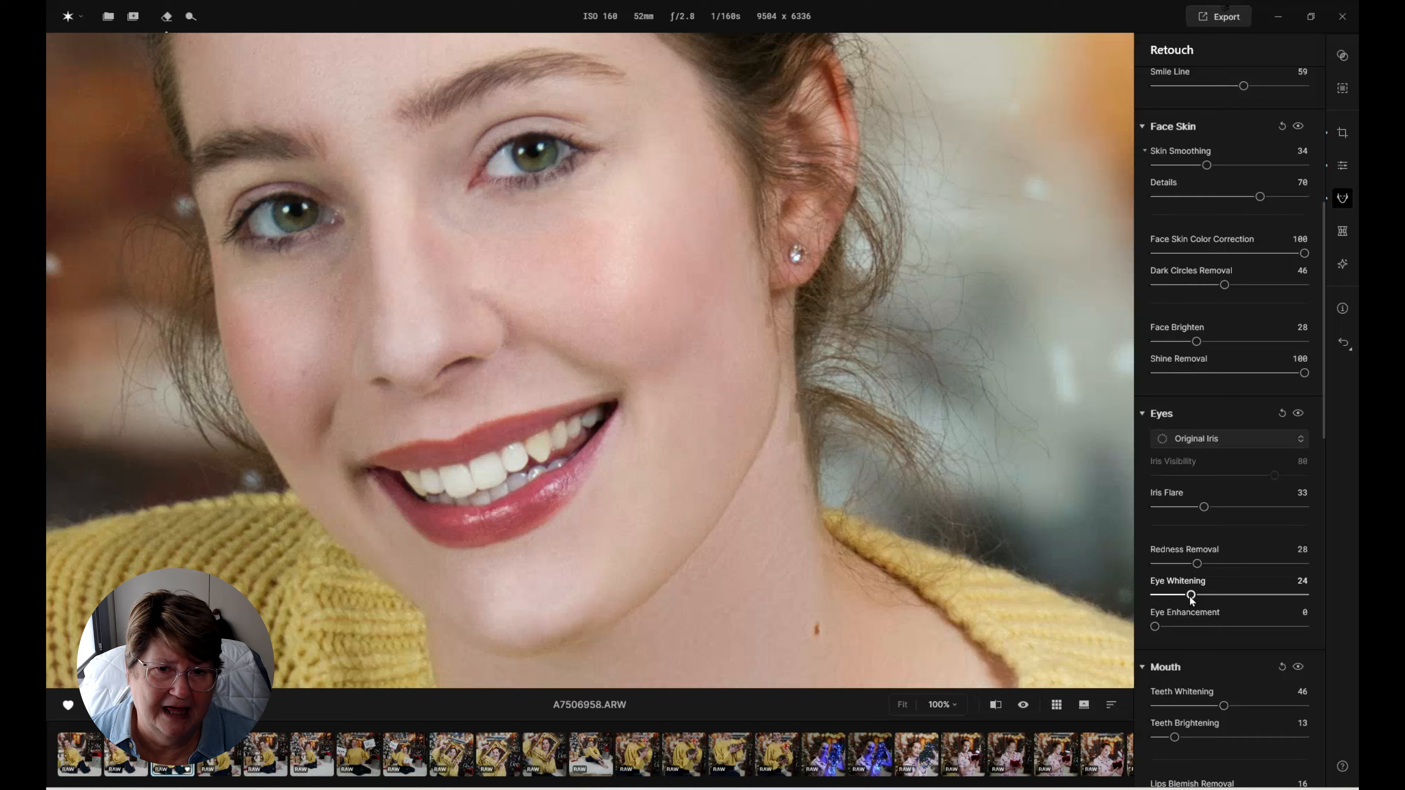
pyautogui.moveTo(1191, 597); pyautogui.dragTo(1195, 596)
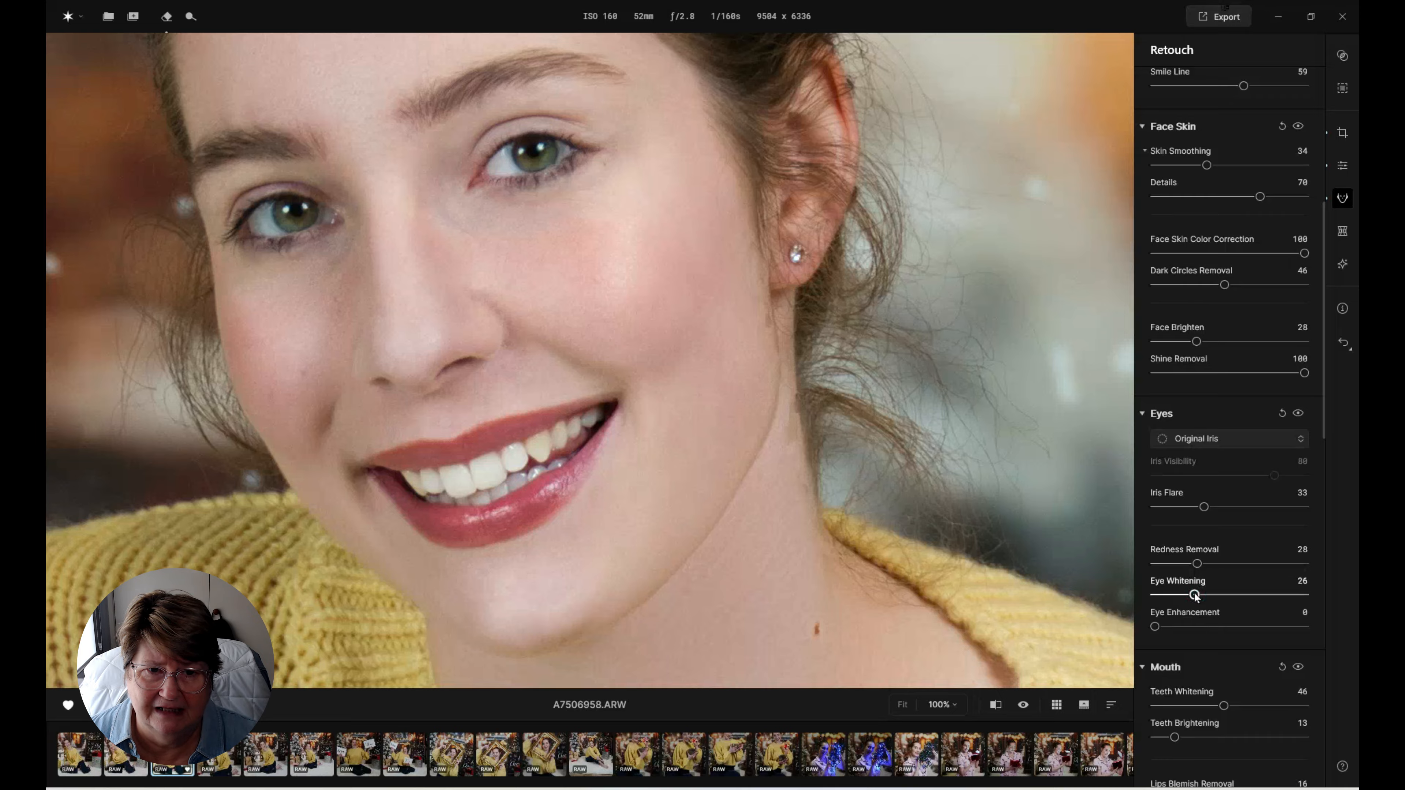
# Set the mouth's Teeth Whitening to 50, Teeth Brightening to 39 and Lips Blemish Removal to 21.
pyautogui.scroll(-5, 1195, 595)
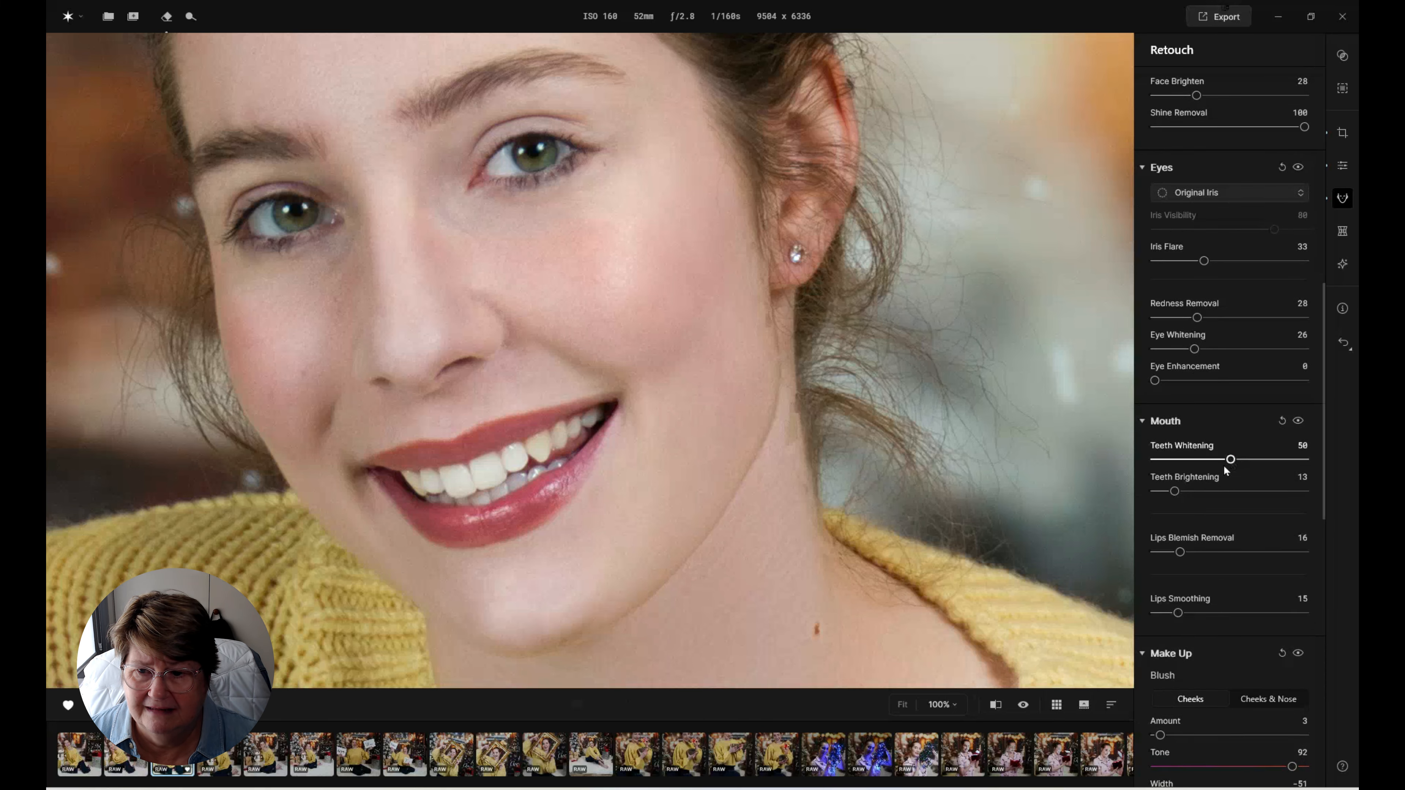
pyautogui.moveTo(1173, 491); pyautogui.dragTo(1213, 491)
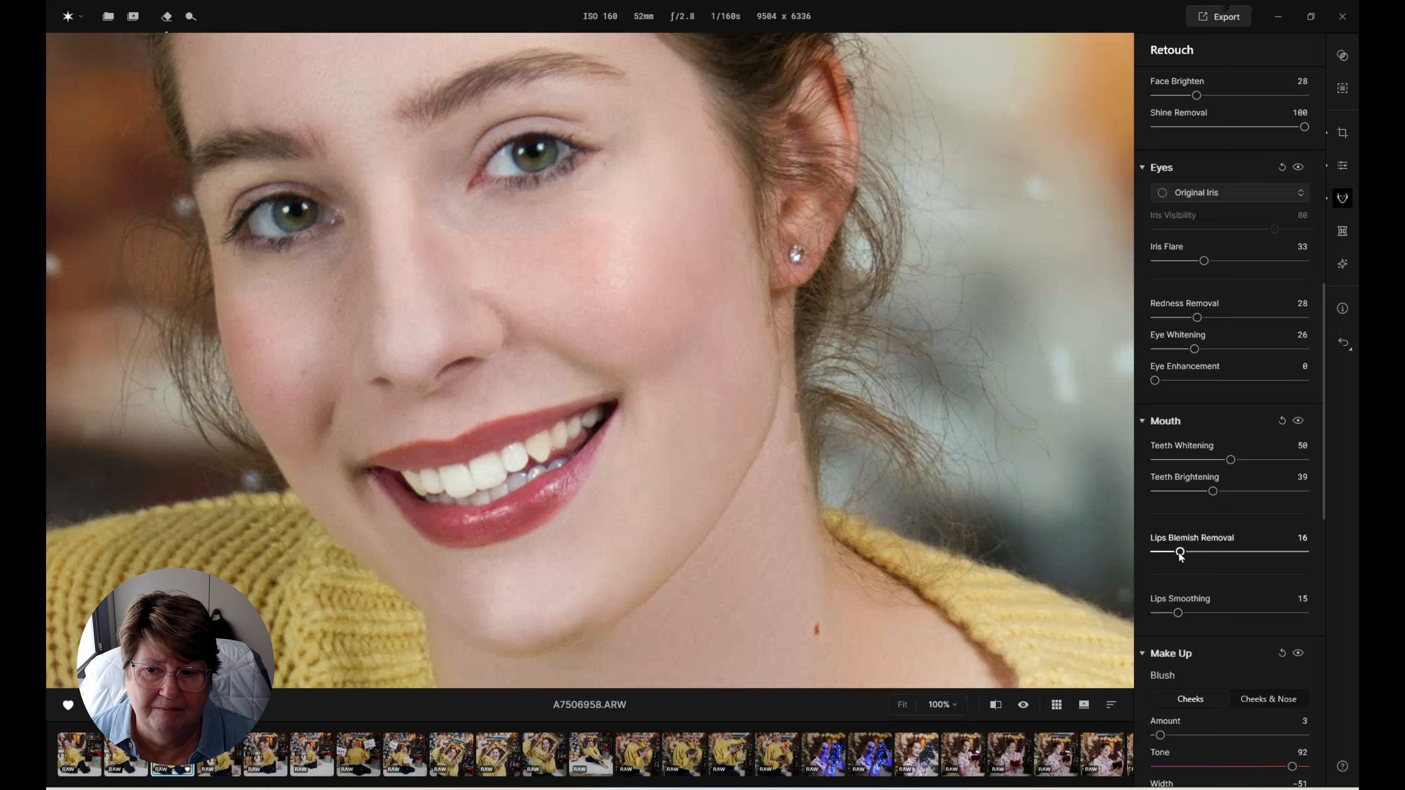
pyautogui.moveTo(1180, 553); pyautogui.dragTo(1185, 553)
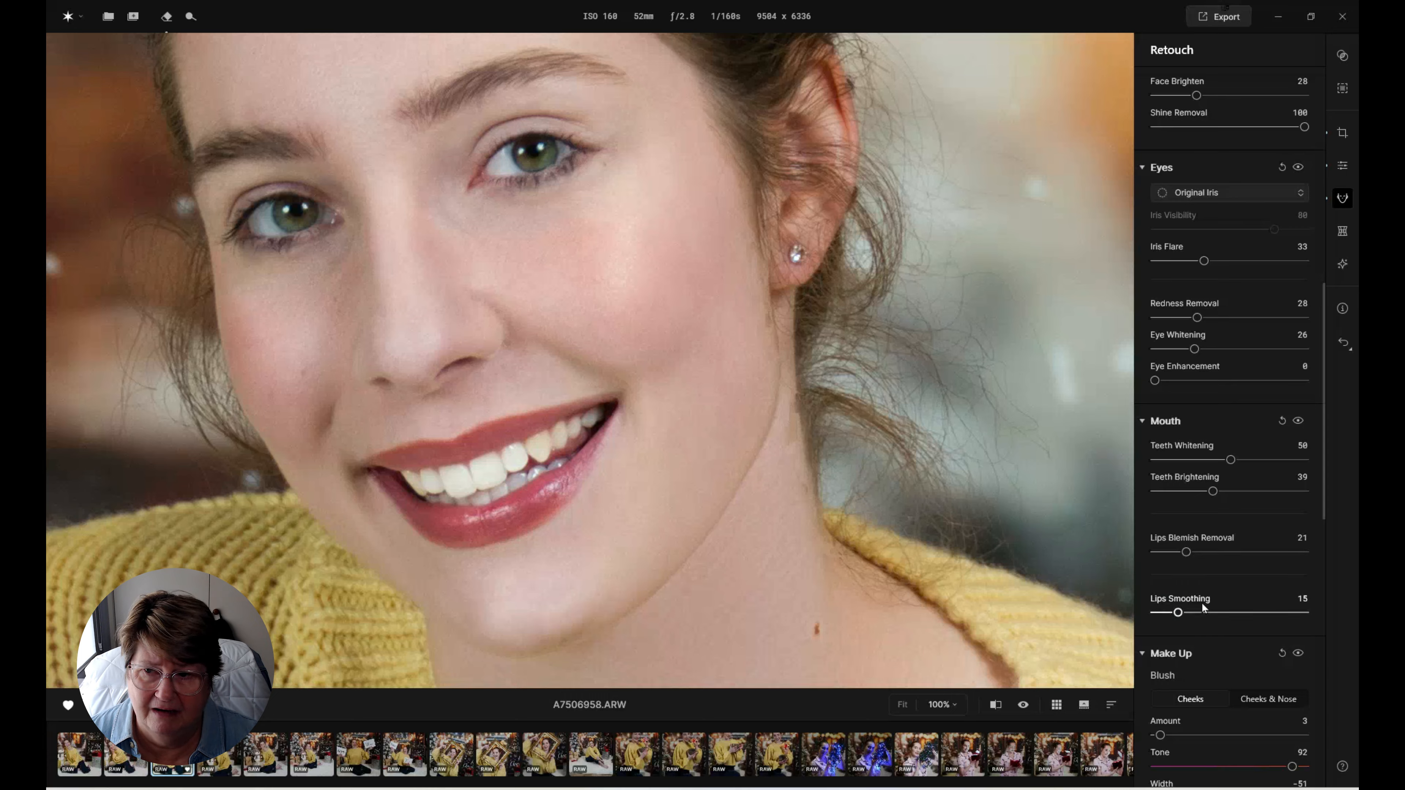
# Try a Blush Amount of 96, settle on 3 with Tone 76, Width -17, Height 36 and X 1, and choose Cheeks & Nose.
pyautogui.scroll(-5, 1203, 607)
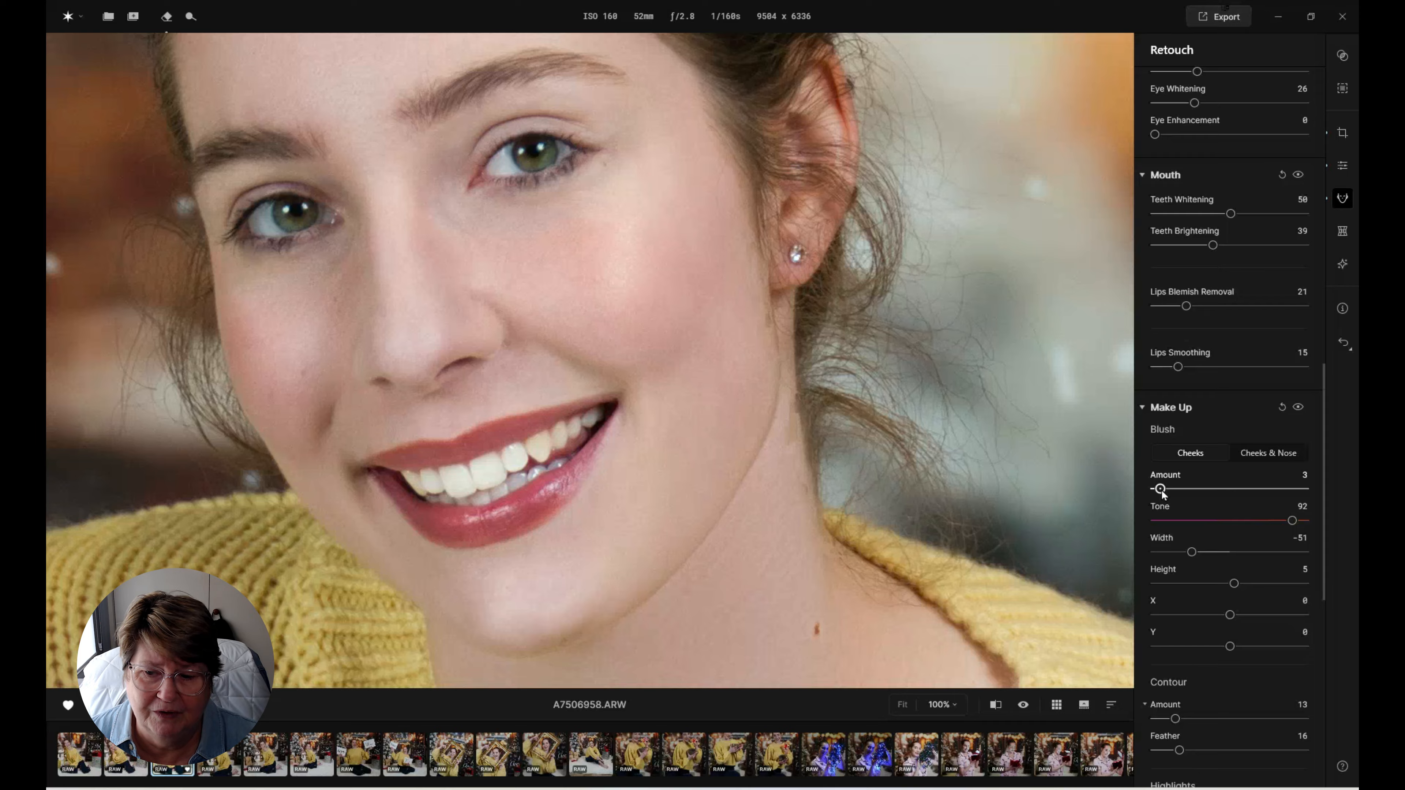
pyautogui.moveTo(1161, 489); pyautogui.dragTo(1299, 489)
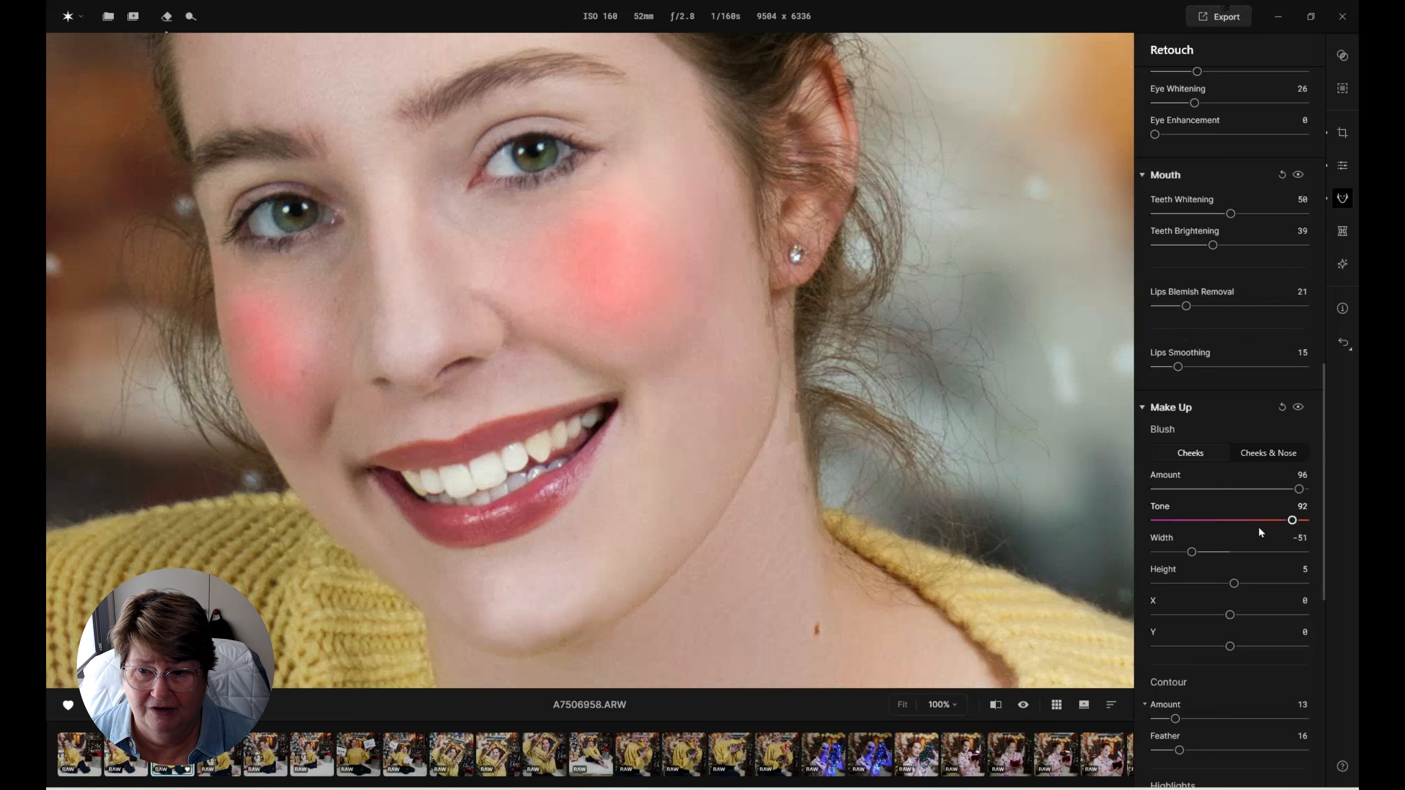
pyautogui.moveTo(1193, 552); pyautogui.dragTo(1217, 552)
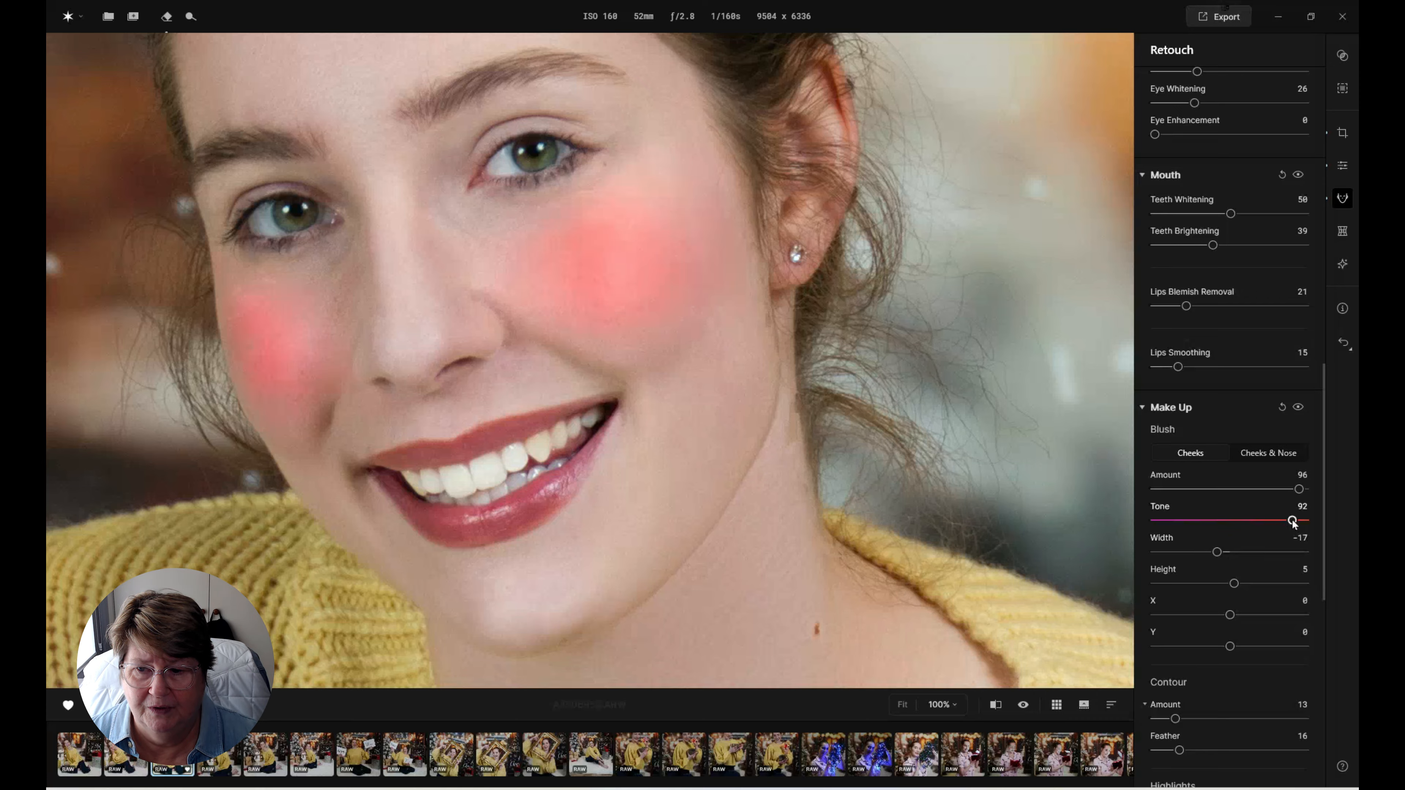
pyautogui.moveTo(1292, 520)
pyautogui.mouseDown()
pyautogui.moveTo(1155, 520)
pyautogui.moveTo(1311, 524)
pyautogui.mouseUp()
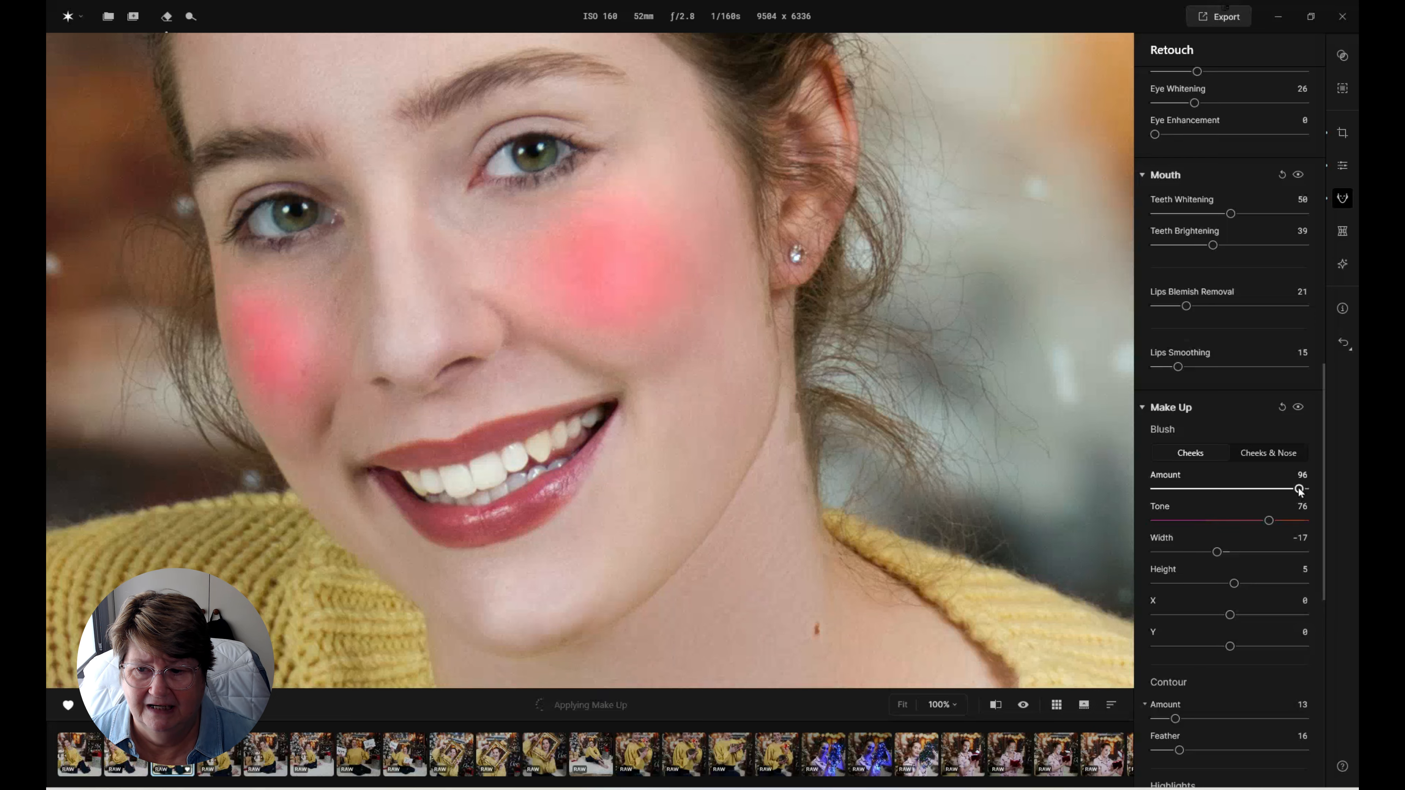
pyautogui.moveTo(1234, 583); pyautogui.dragTo(1227, 646)
pyautogui.moveTo(1298, 489); pyautogui.dragTo(1161, 488)
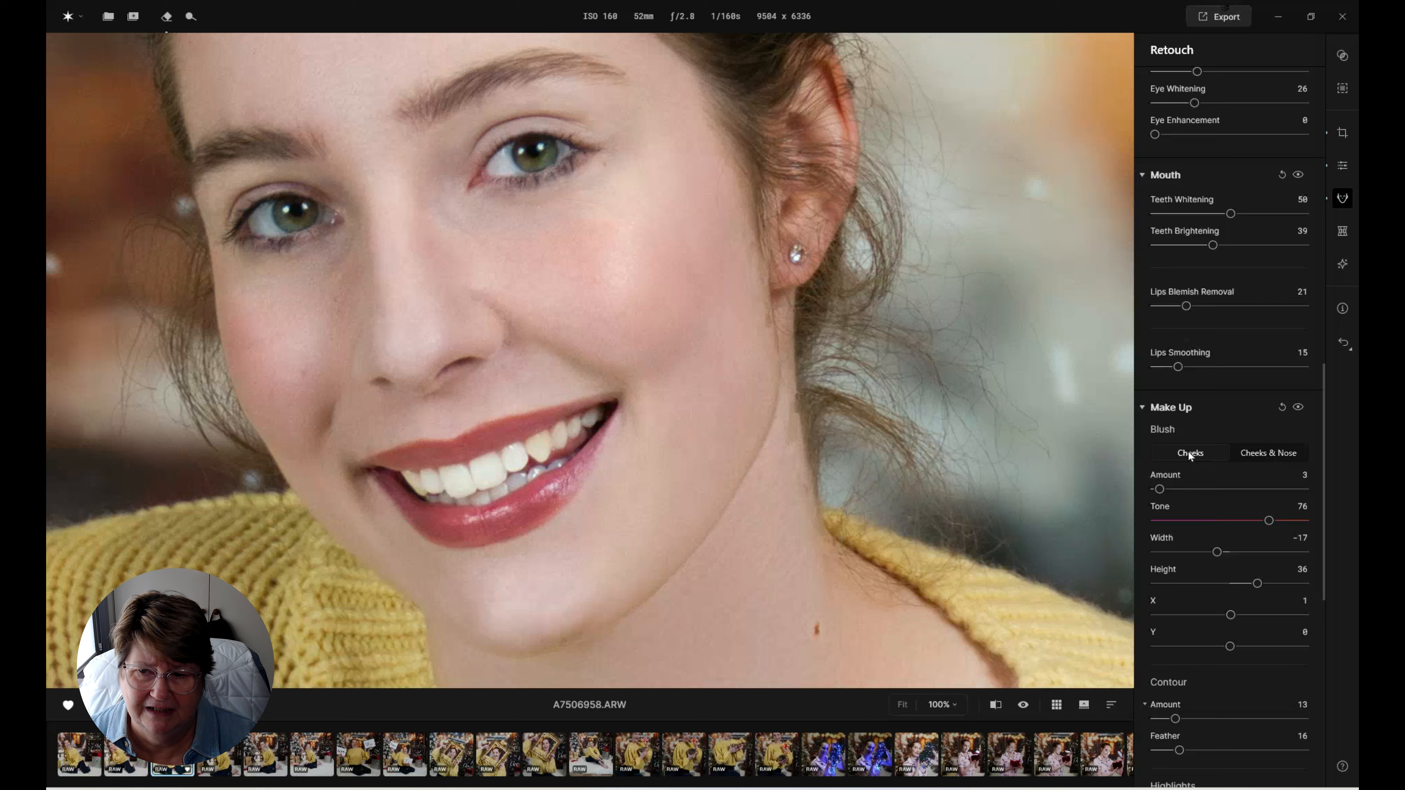
pyautogui.click(1273, 453)
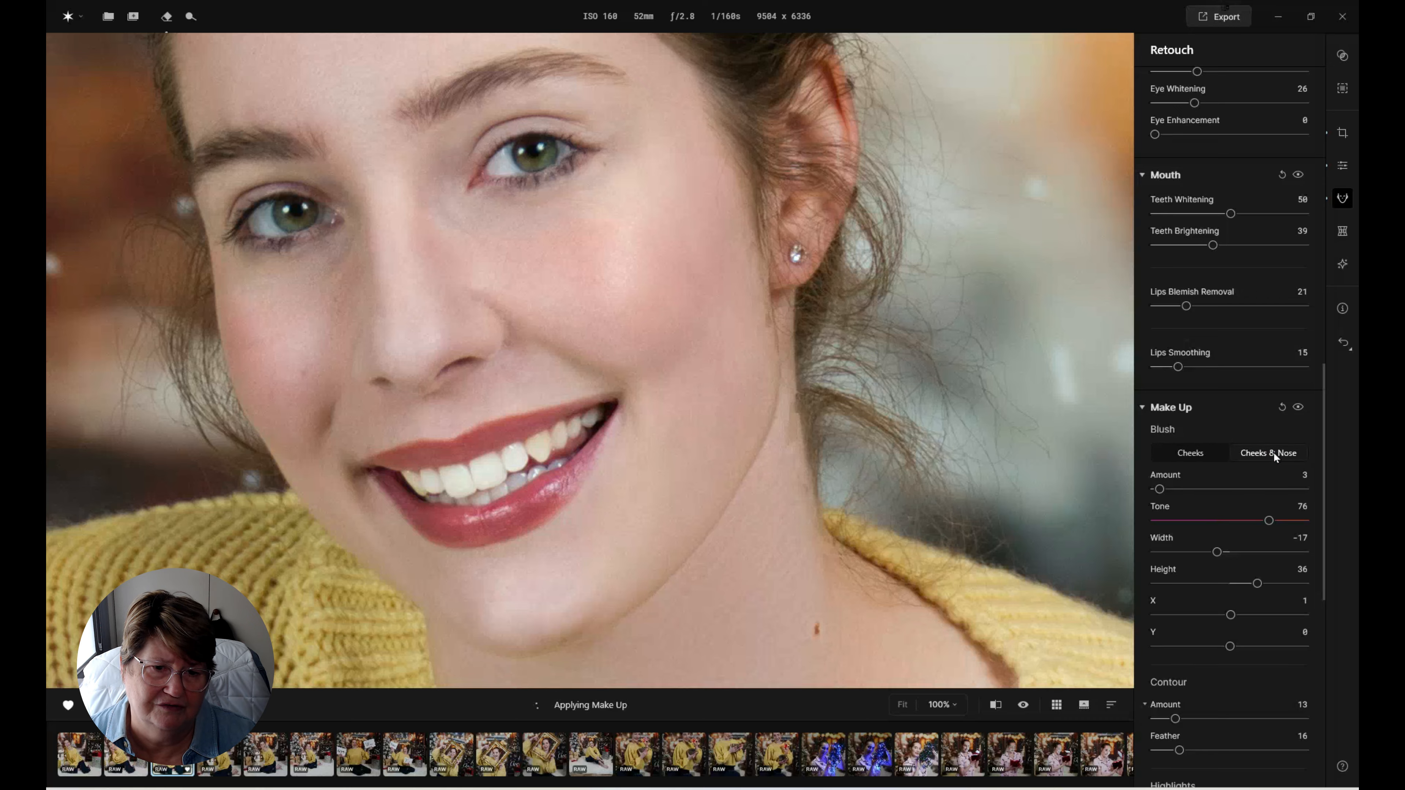
# Try a Contour Amount of 100, settle on 3 with Feather 36, and set the Highlights Amount to 59.
pyautogui.scroll(-4, 1174, 472)
pyautogui.moveTo(1174, 472); pyautogui.dragTo(1327, 472)
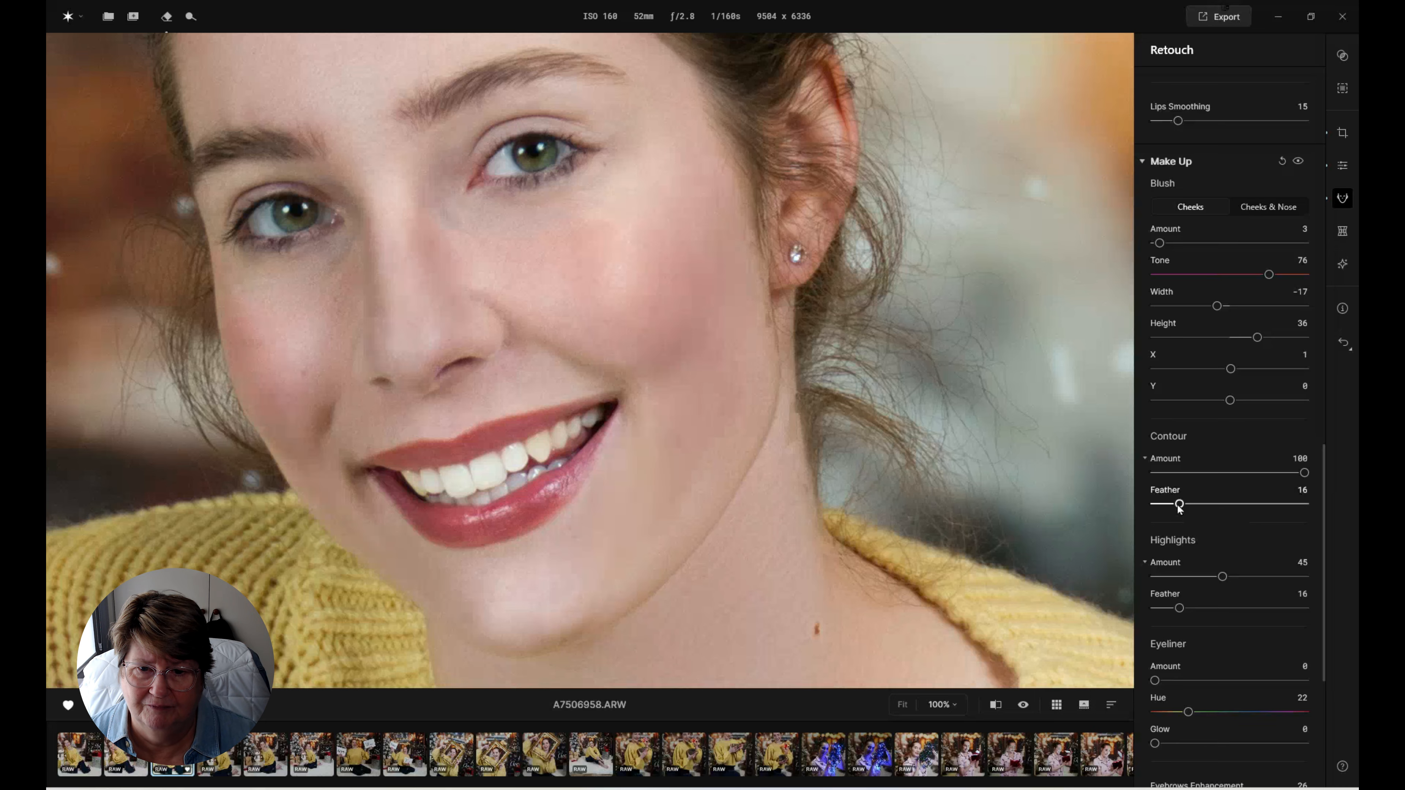
pyautogui.moveTo(1179, 503); pyautogui.dragTo(1239, 503)
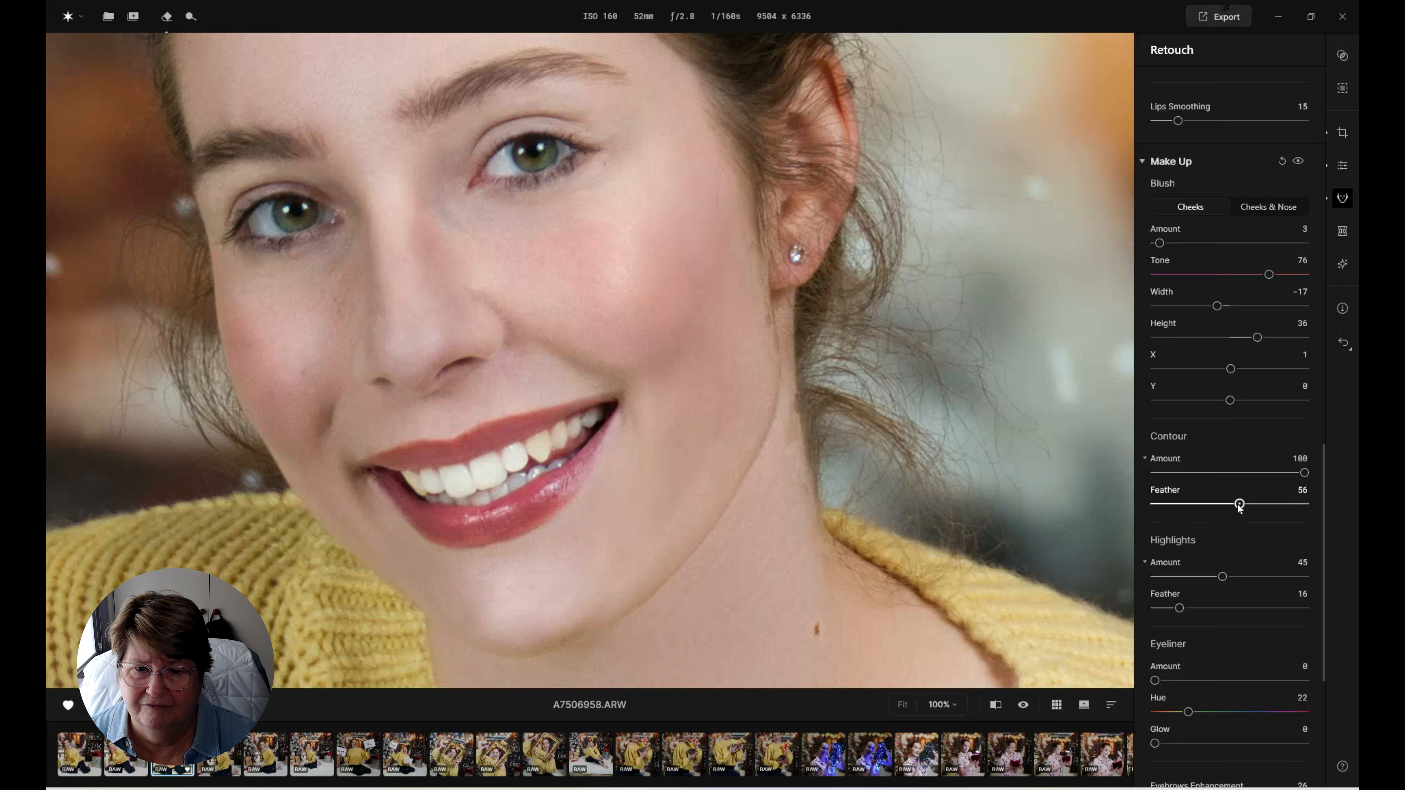
pyautogui.moveTo(1302, 472); pyautogui.dragTo(1158, 473)
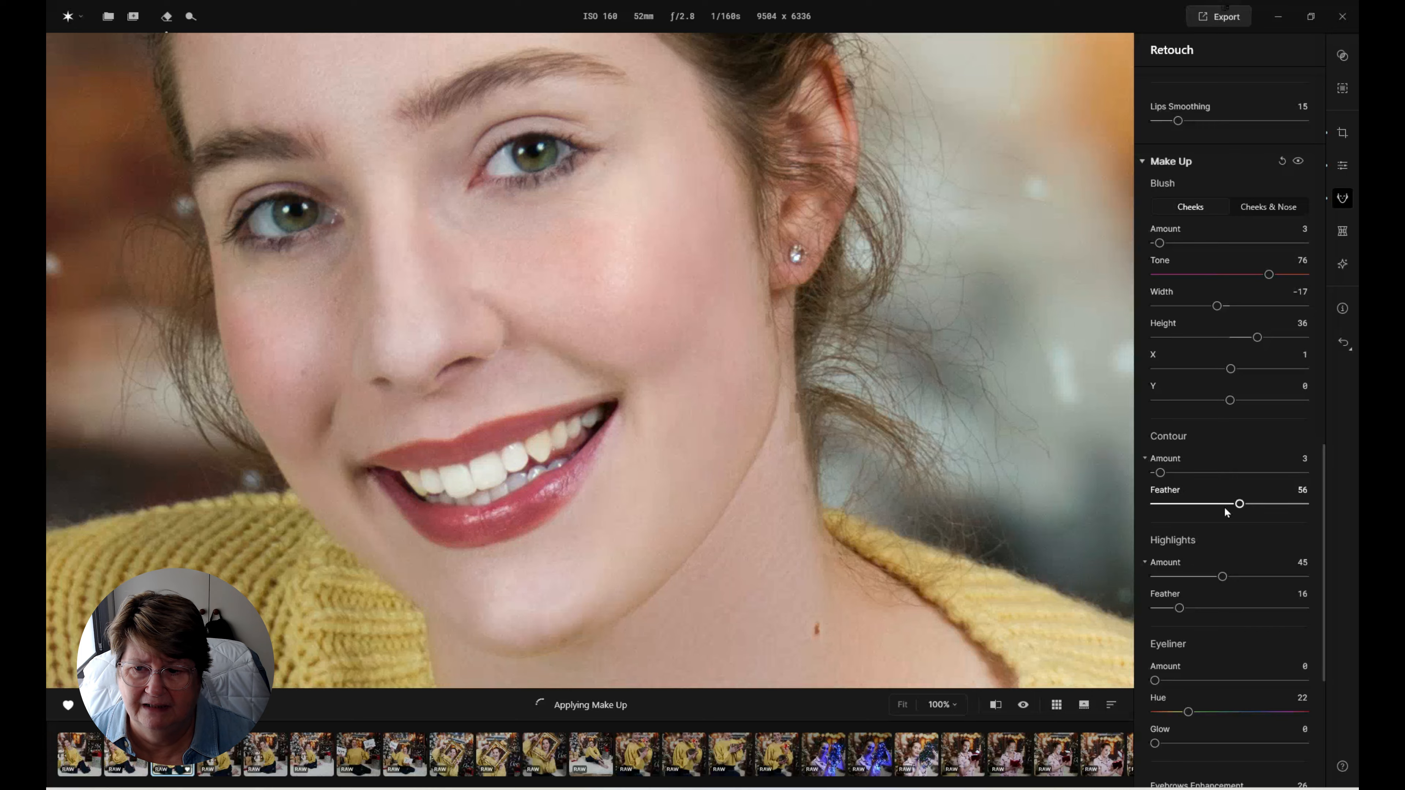
pyautogui.moveTo(1239, 503); pyautogui.dragTo(1209, 505)
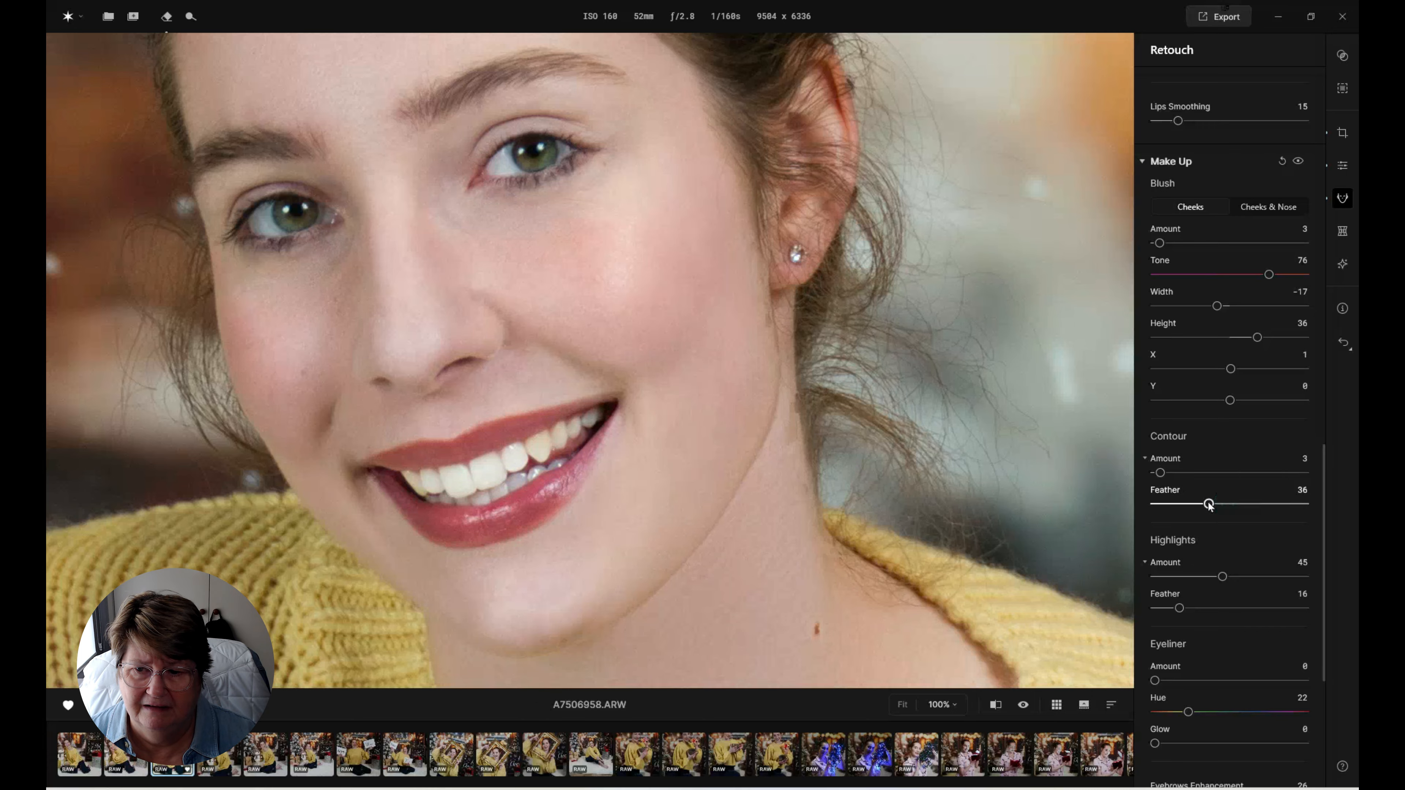
pyautogui.click(1158, 472)
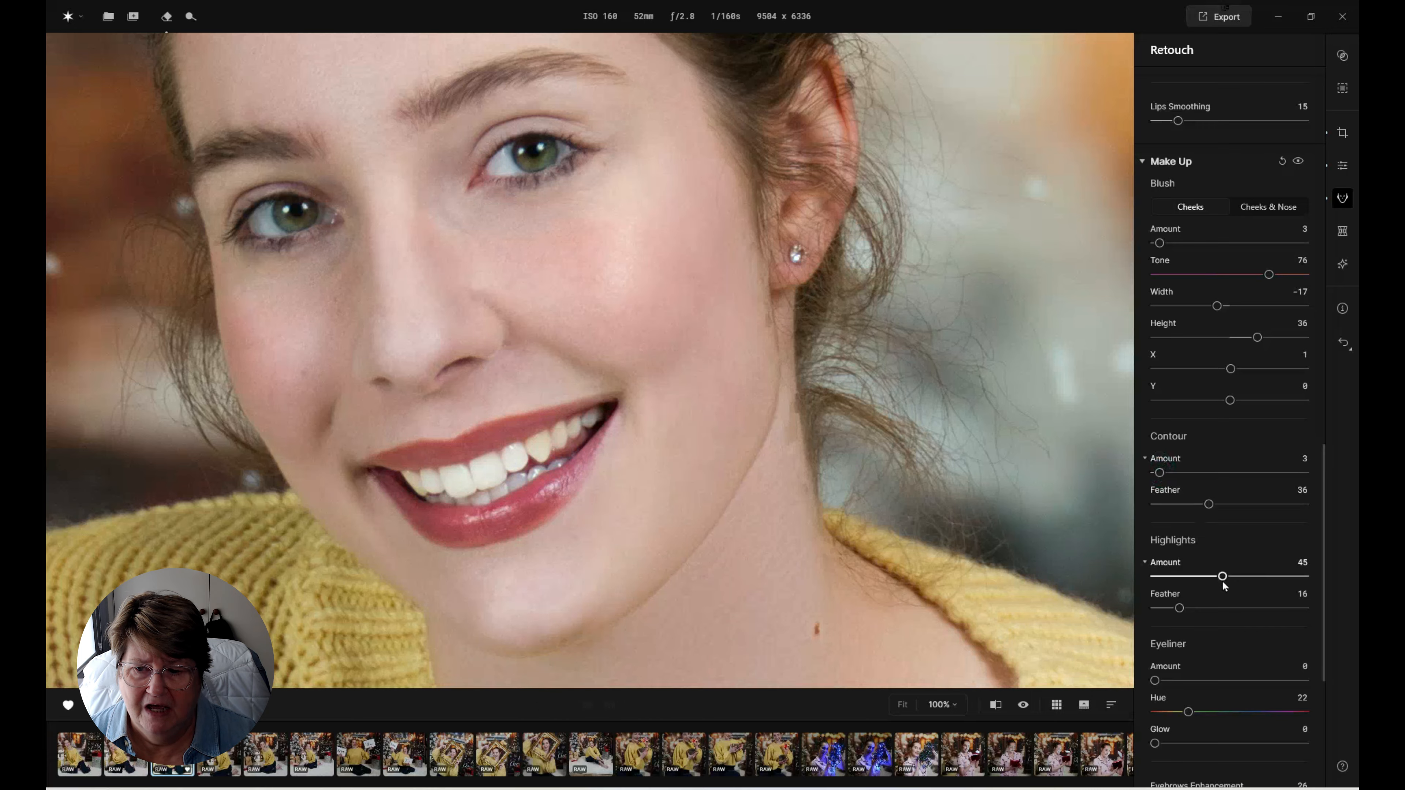
pyautogui.moveTo(1223, 577); pyautogui.dragTo(1242, 576)
# Try a colored Eyeliner at Amount 100 with Hue 24 and return its Amount to 0.
pyautogui.scroll(-3, 1229, 593)
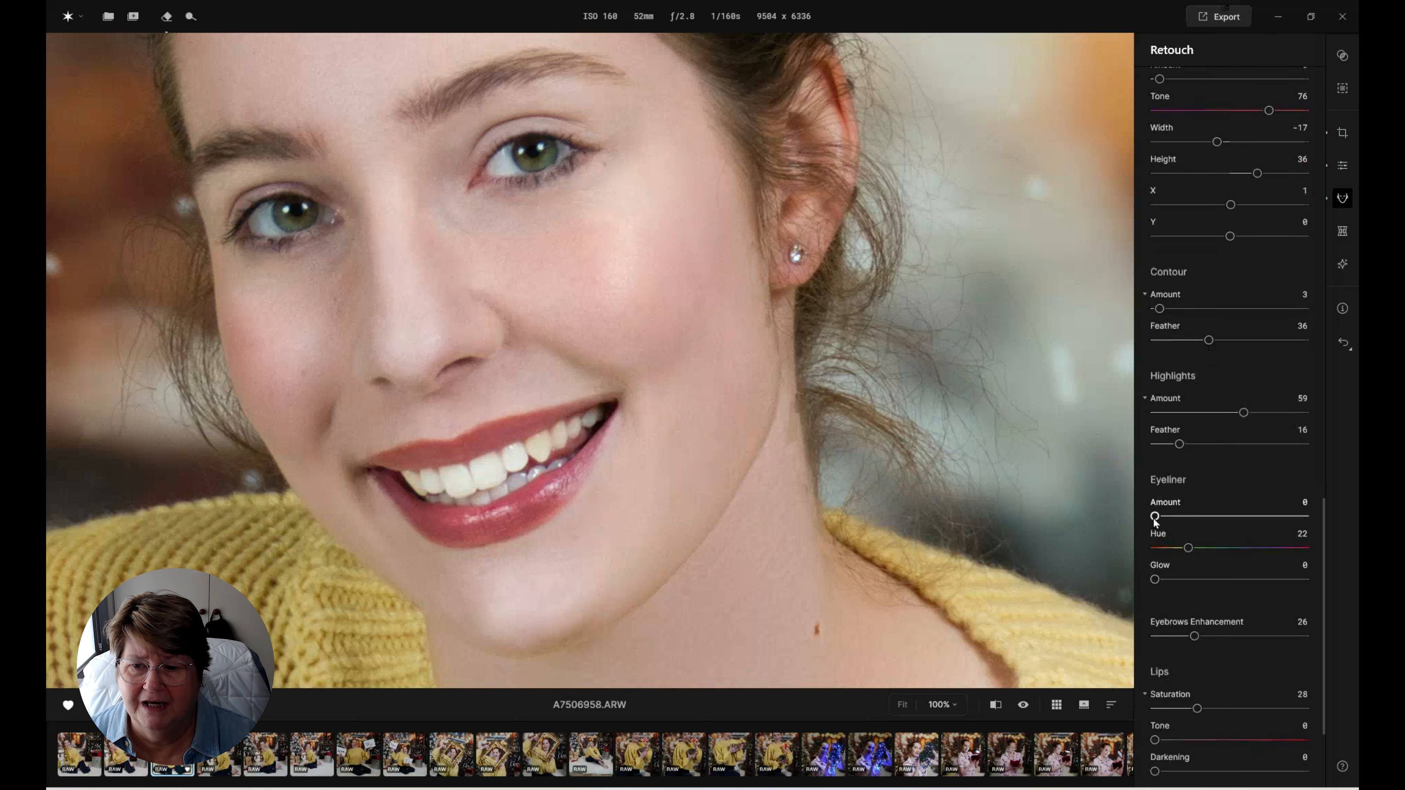
pyautogui.moveTo(1155, 517); pyautogui.dragTo(1304, 521)
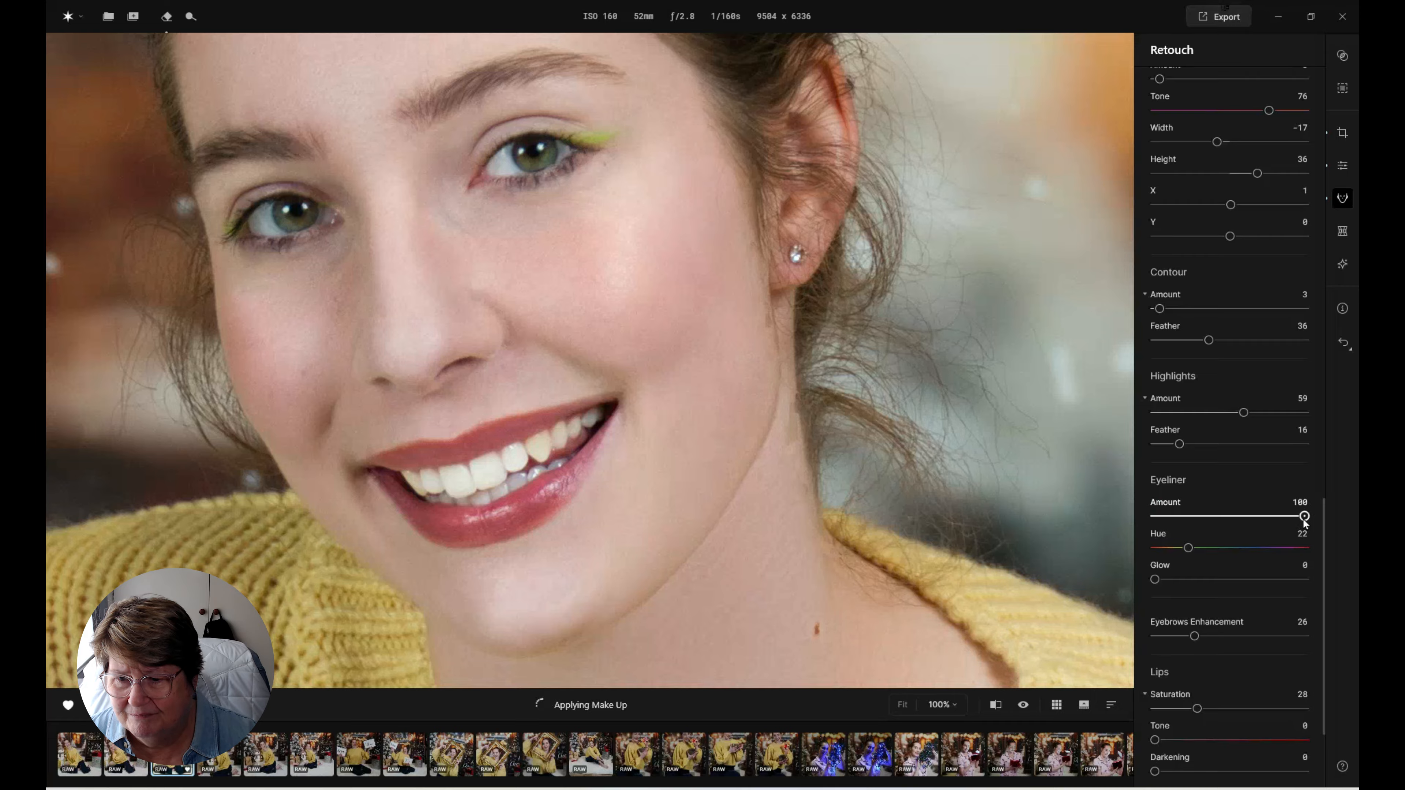
pyautogui.moveTo(1188, 547)
pyautogui.mouseDown()
pyautogui.moveTo(1156, 549)
pyautogui.moveTo(1314, 558)
pyautogui.moveTo(1192, 551)
pyautogui.mouseUp()
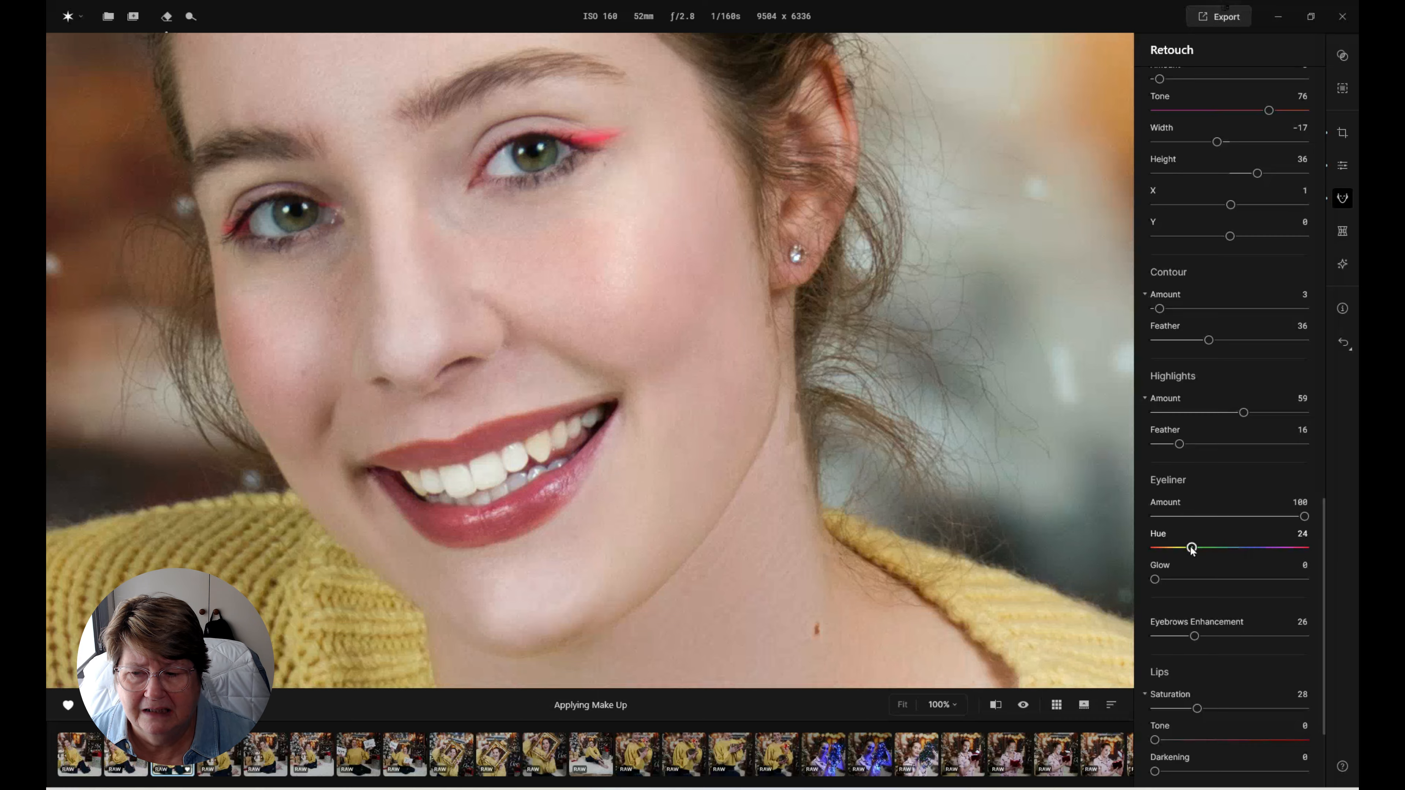
pyautogui.doubleClick(1292, 517)
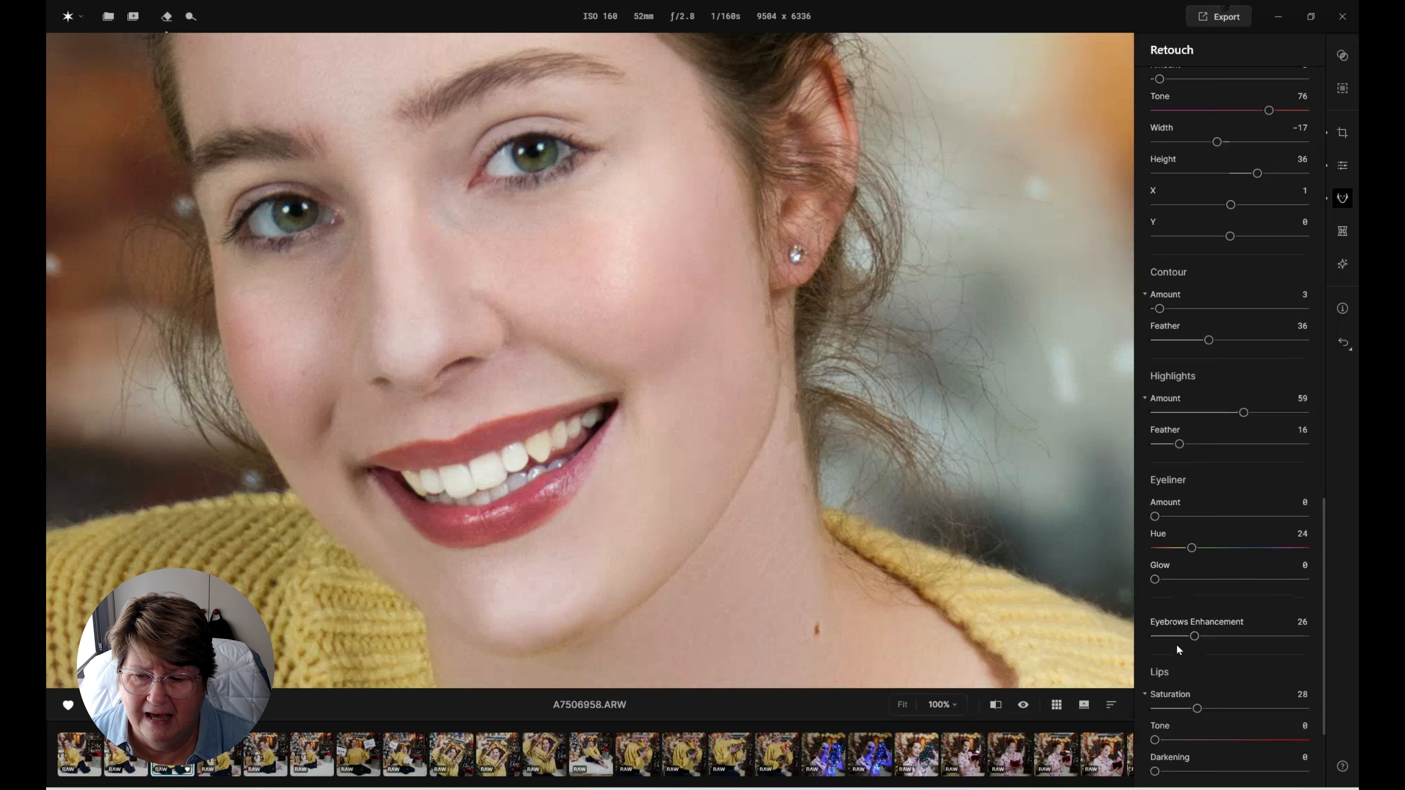
# Set the Lips Saturation to 19 and keep the lip Tone at 0.
pyautogui.scroll(-5, 1186, 593)
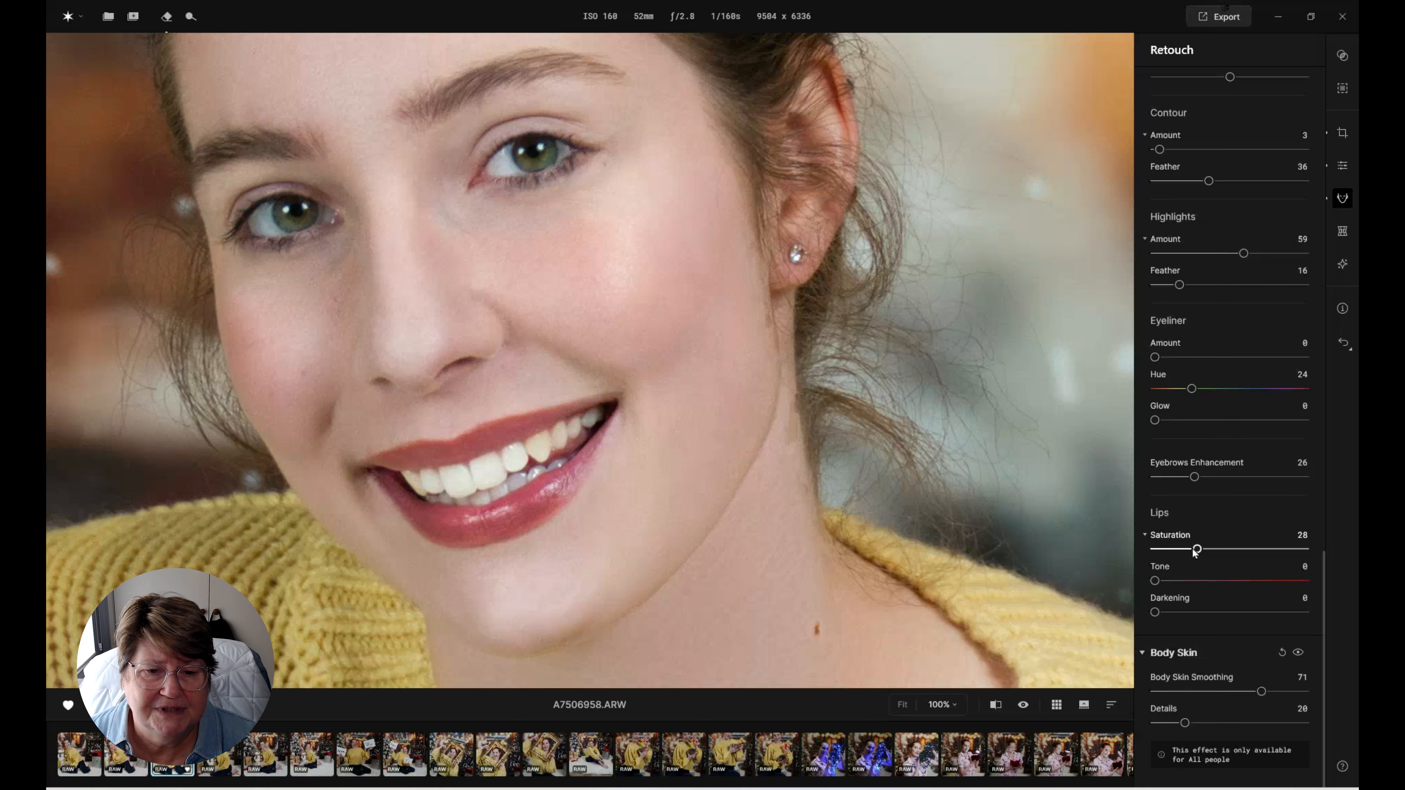
pyautogui.moveTo(1196, 549); pyautogui.dragTo(1186, 549)
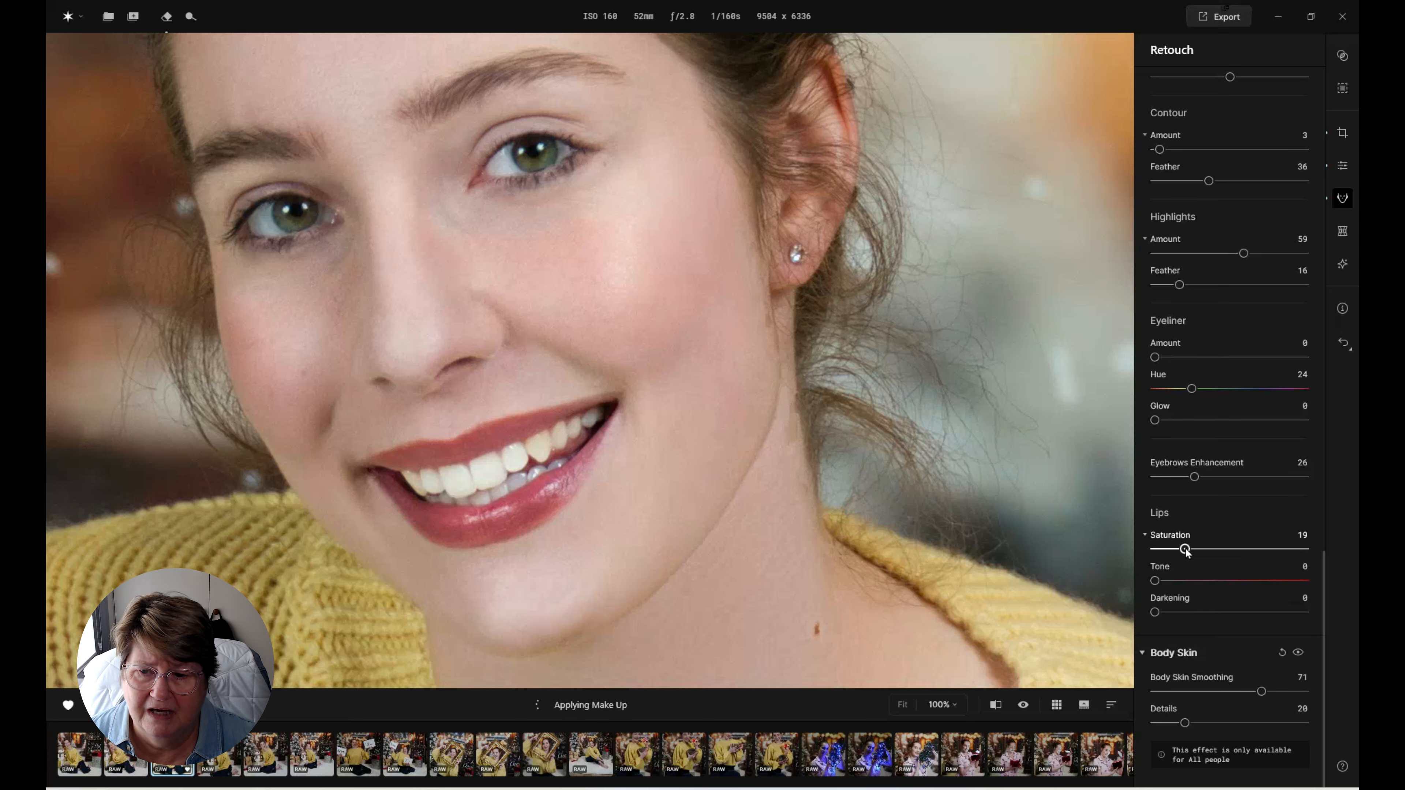
pyautogui.moveTo(1154, 580); pyautogui.dragTo(1105, 576)
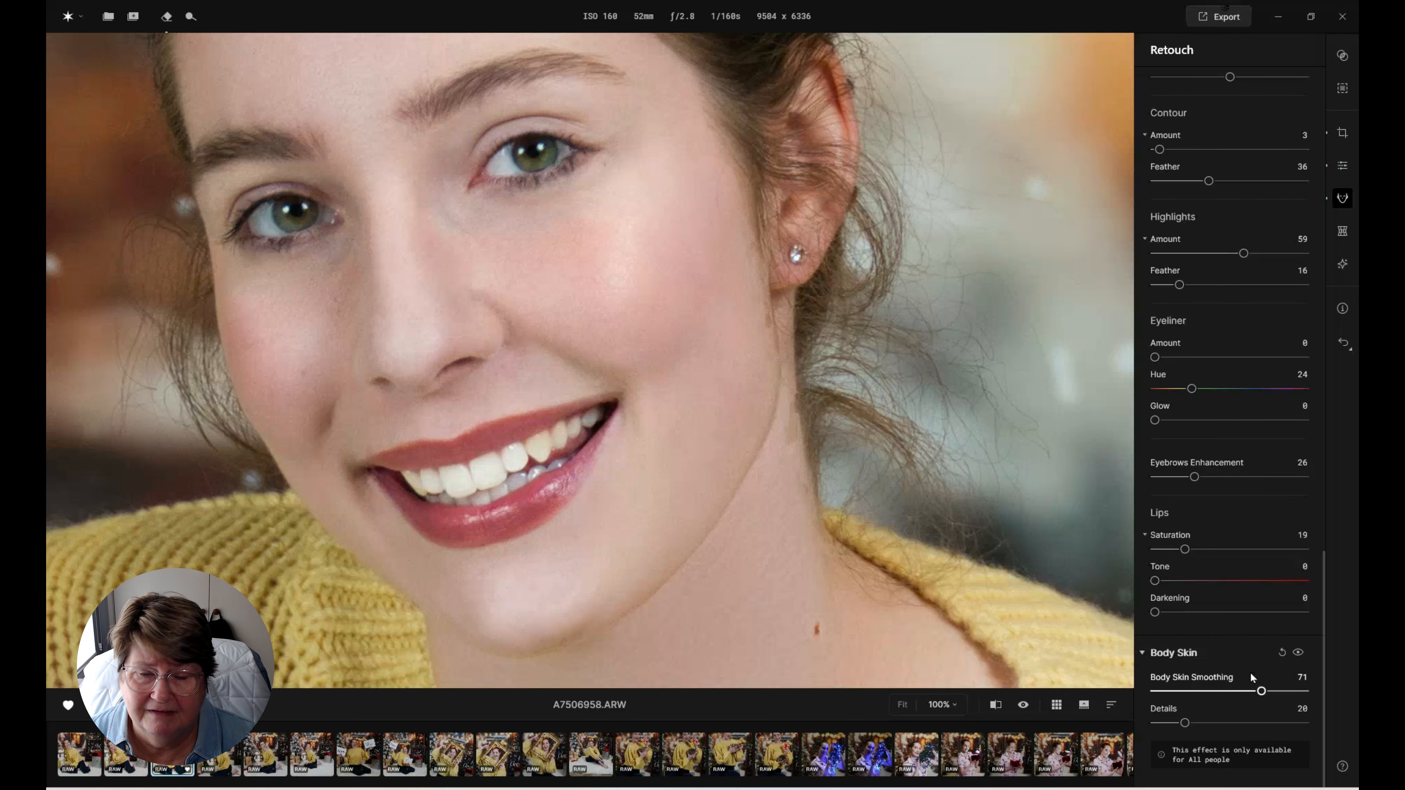
# Enable Light Customization in the Creative Light Control with the Vintage Windows texture and set the light Amount to 52.
pyautogui.click(670, 361)
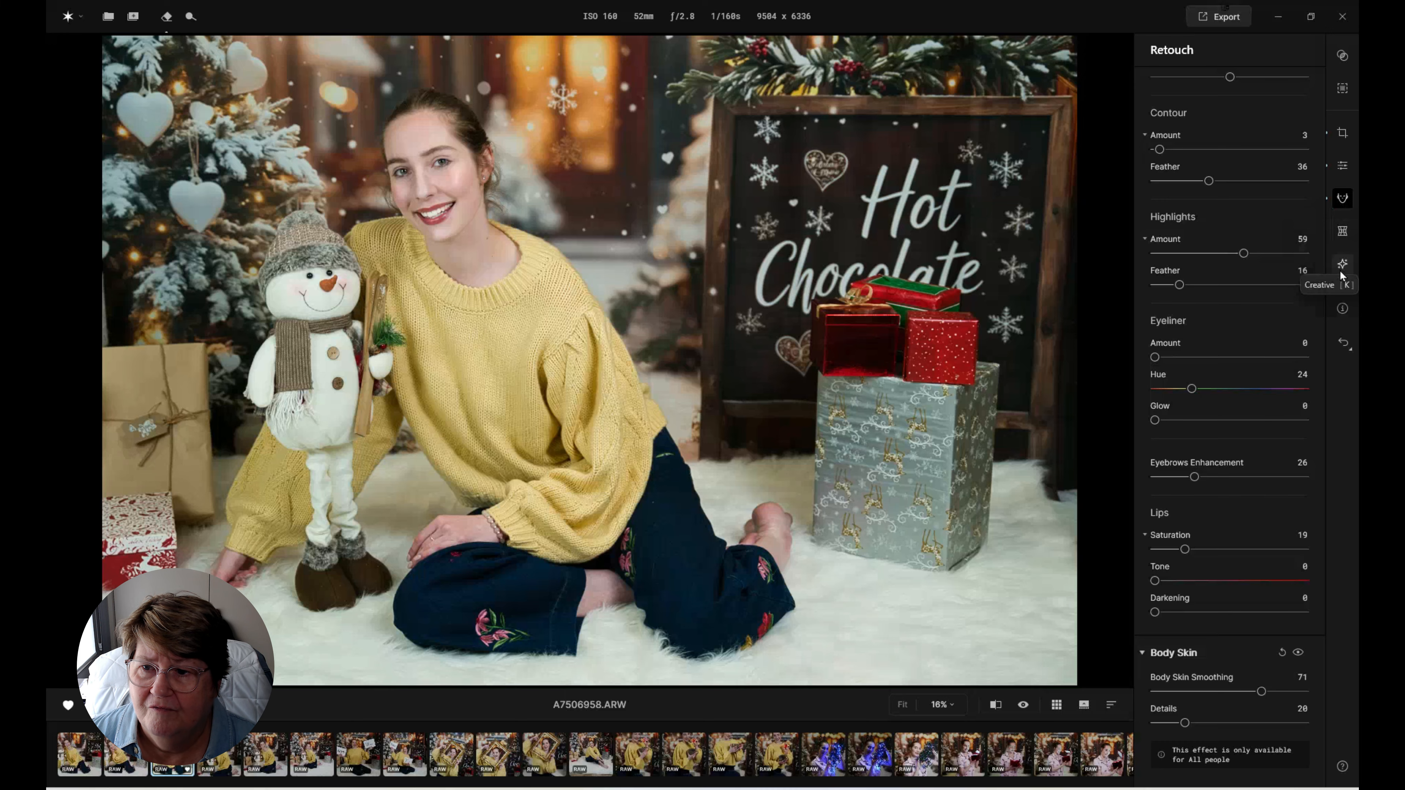
pyautogui.click(1342, 231)
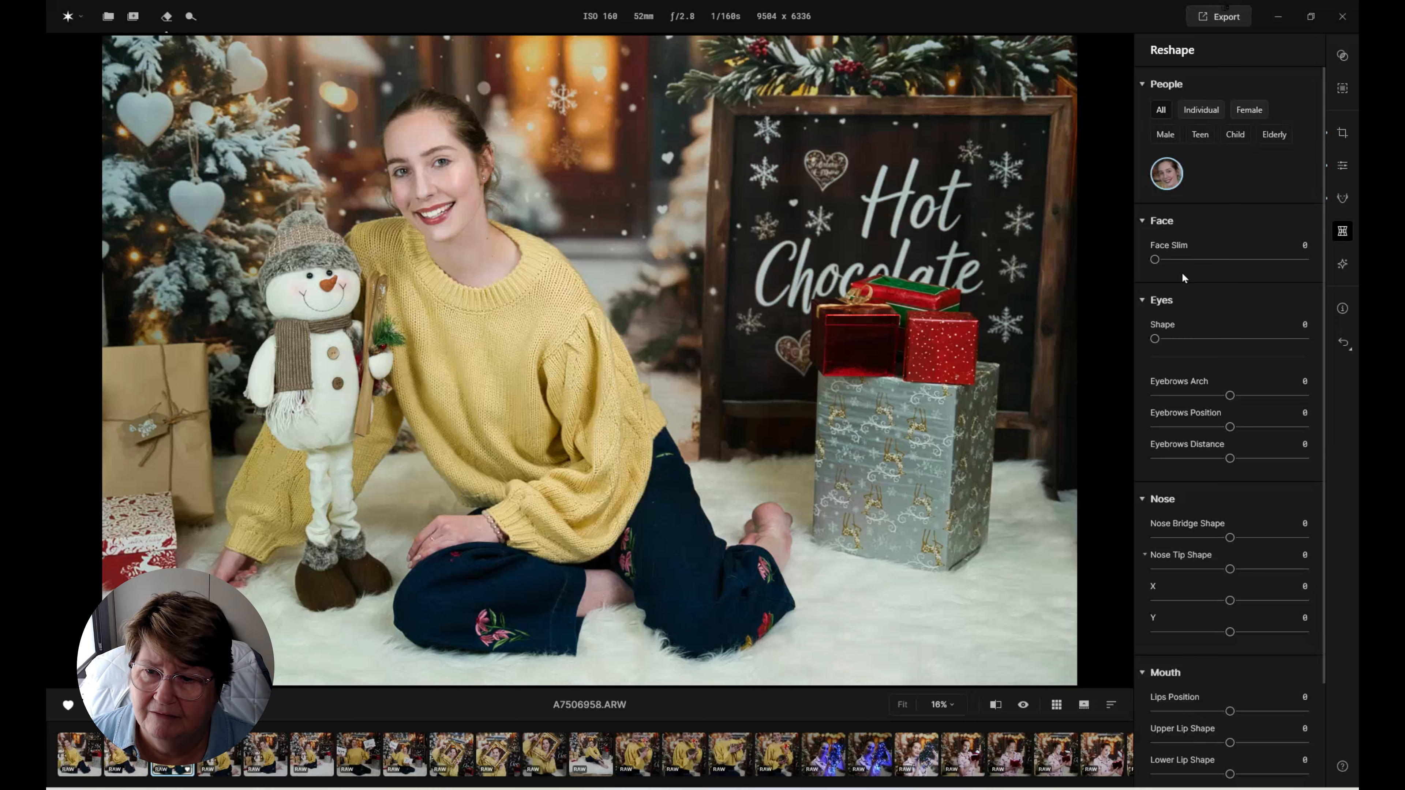
pyautogui.click(1343, 266)
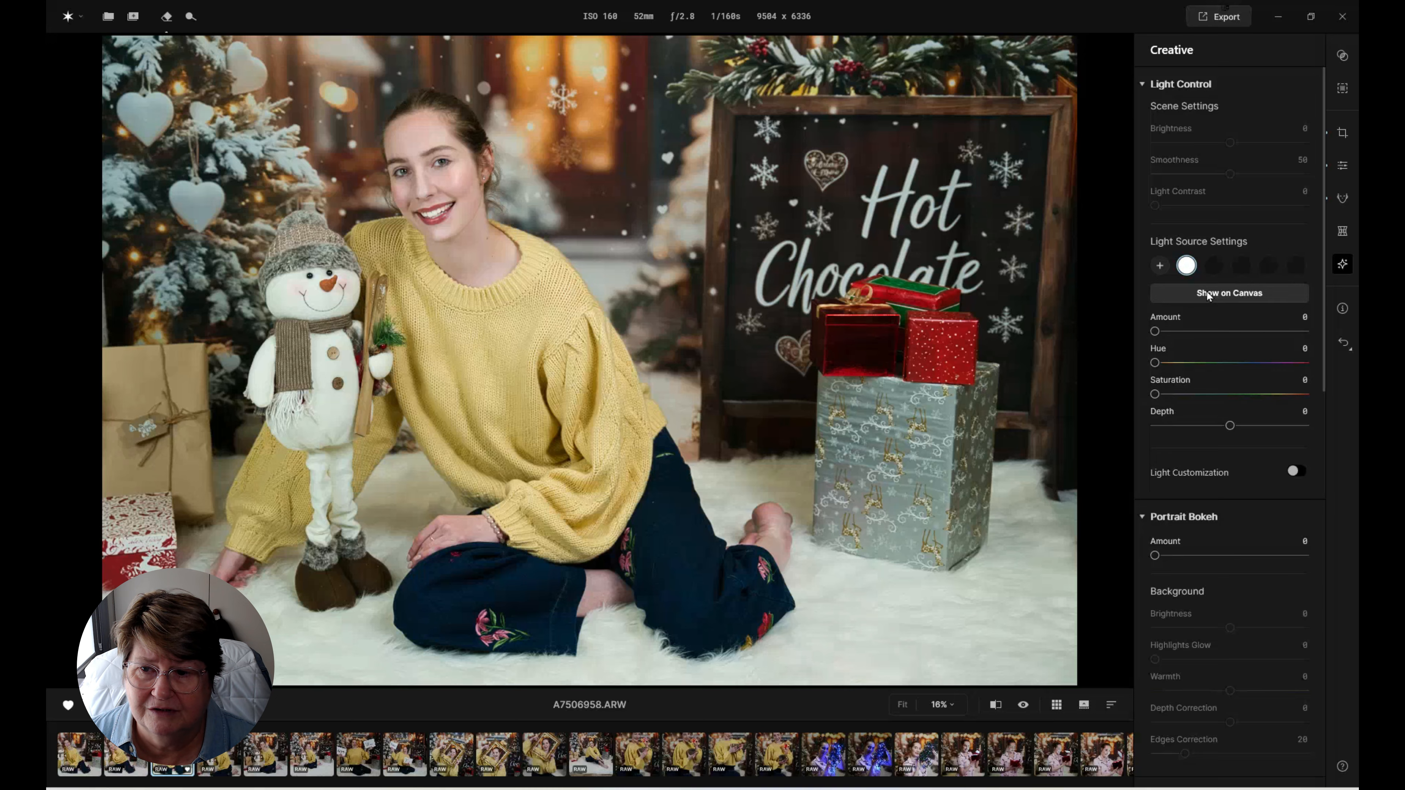
pyautogui.click(1293, 471)
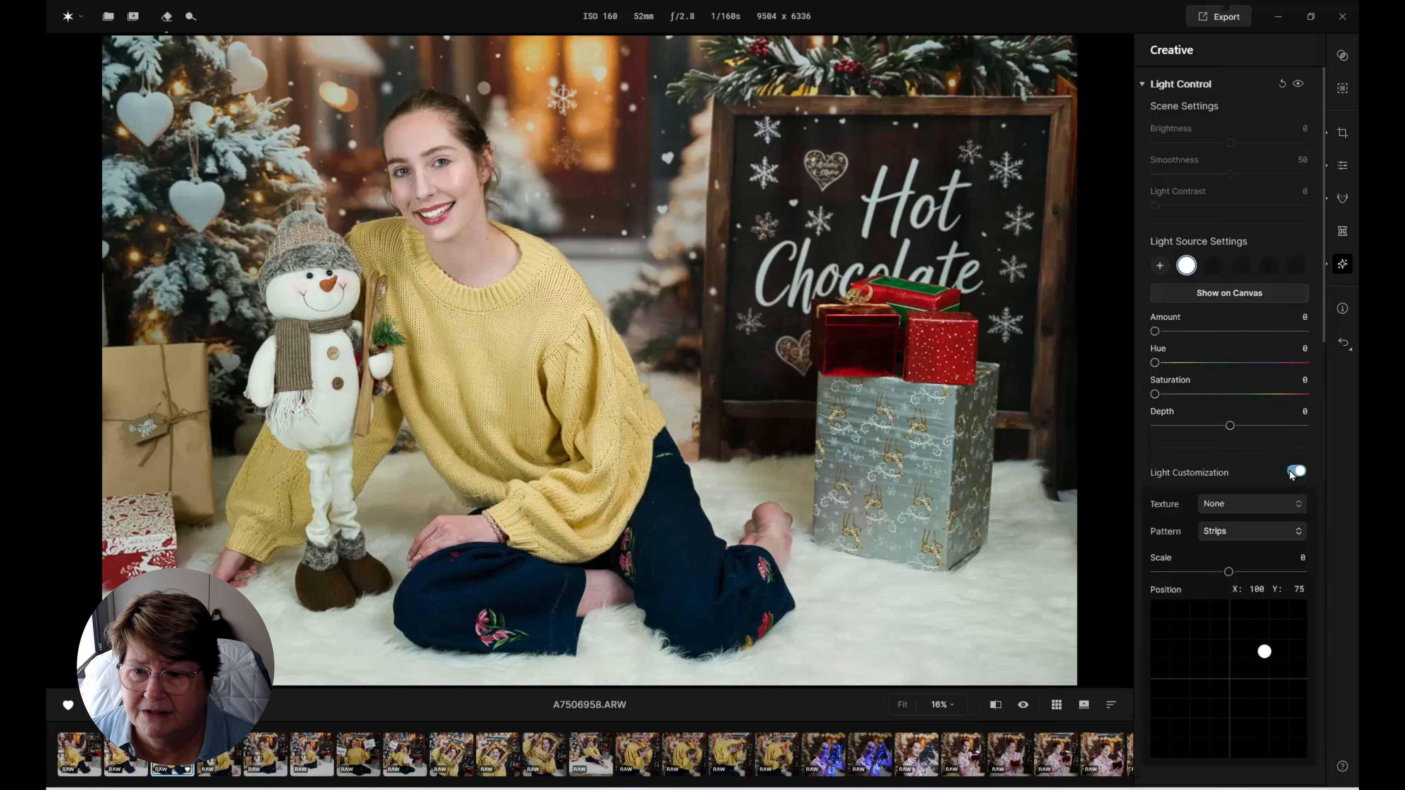
pyautogui.click(1290, 503)
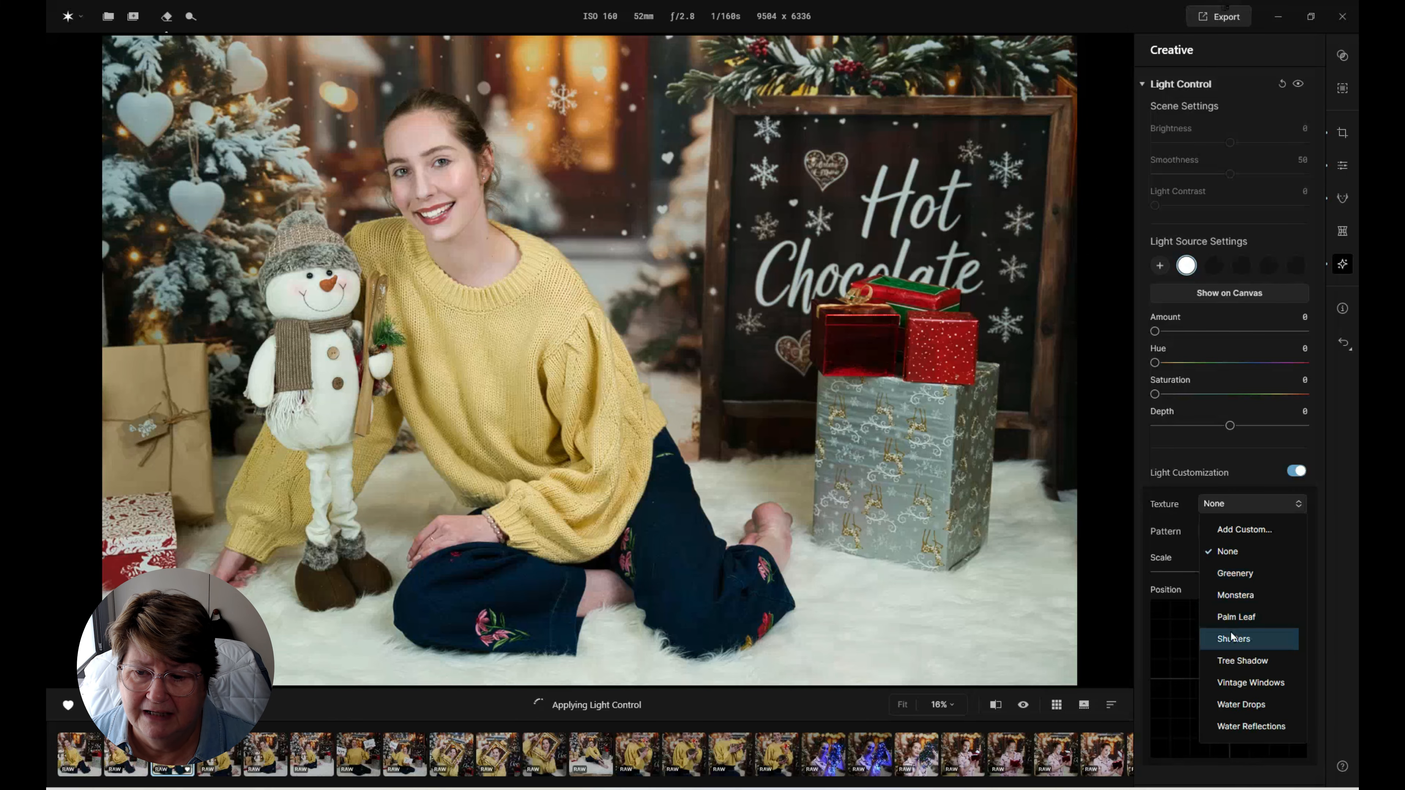
pyautogui.click(1255, 683)
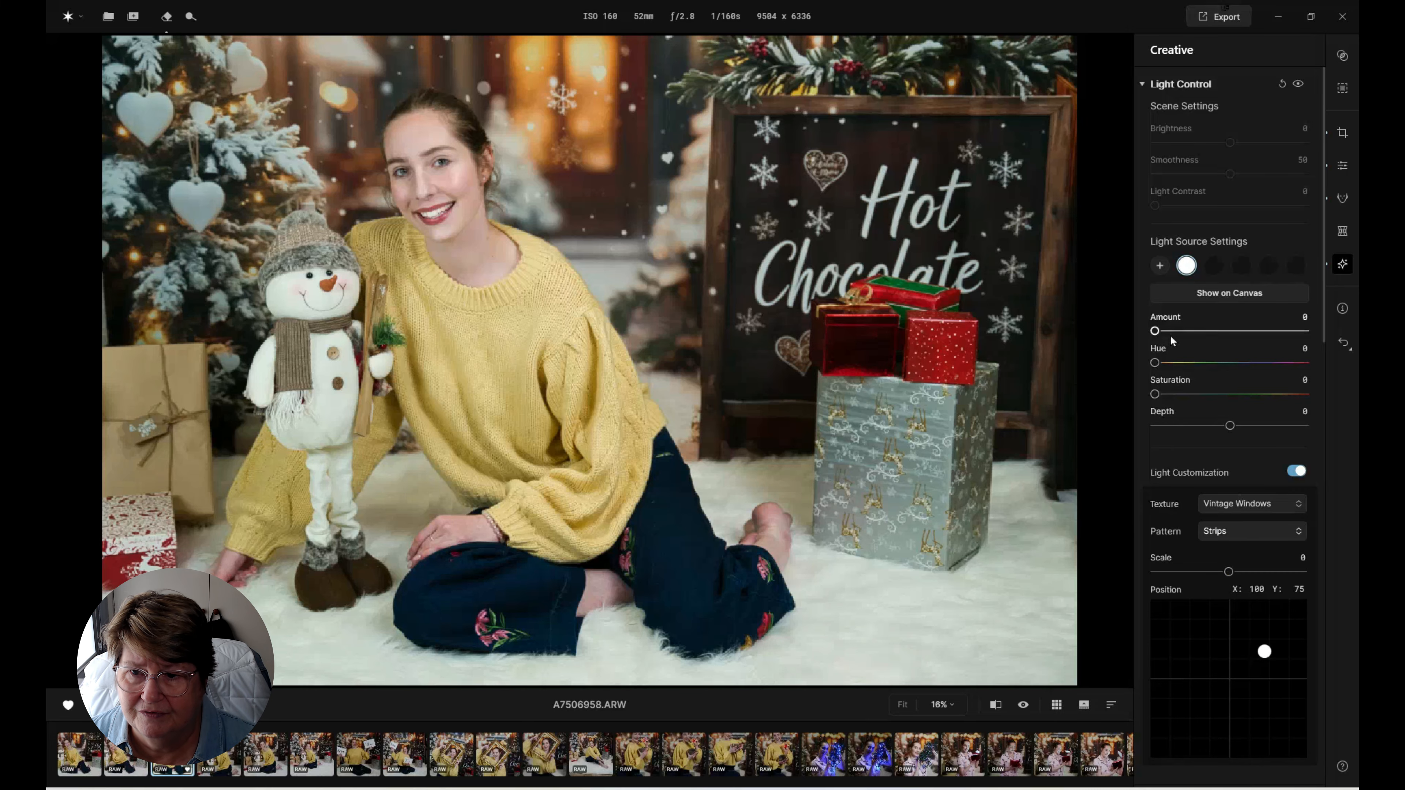
pyautogui.moveTo(1155, 331); pyautogui.dragTo(1234, 332)
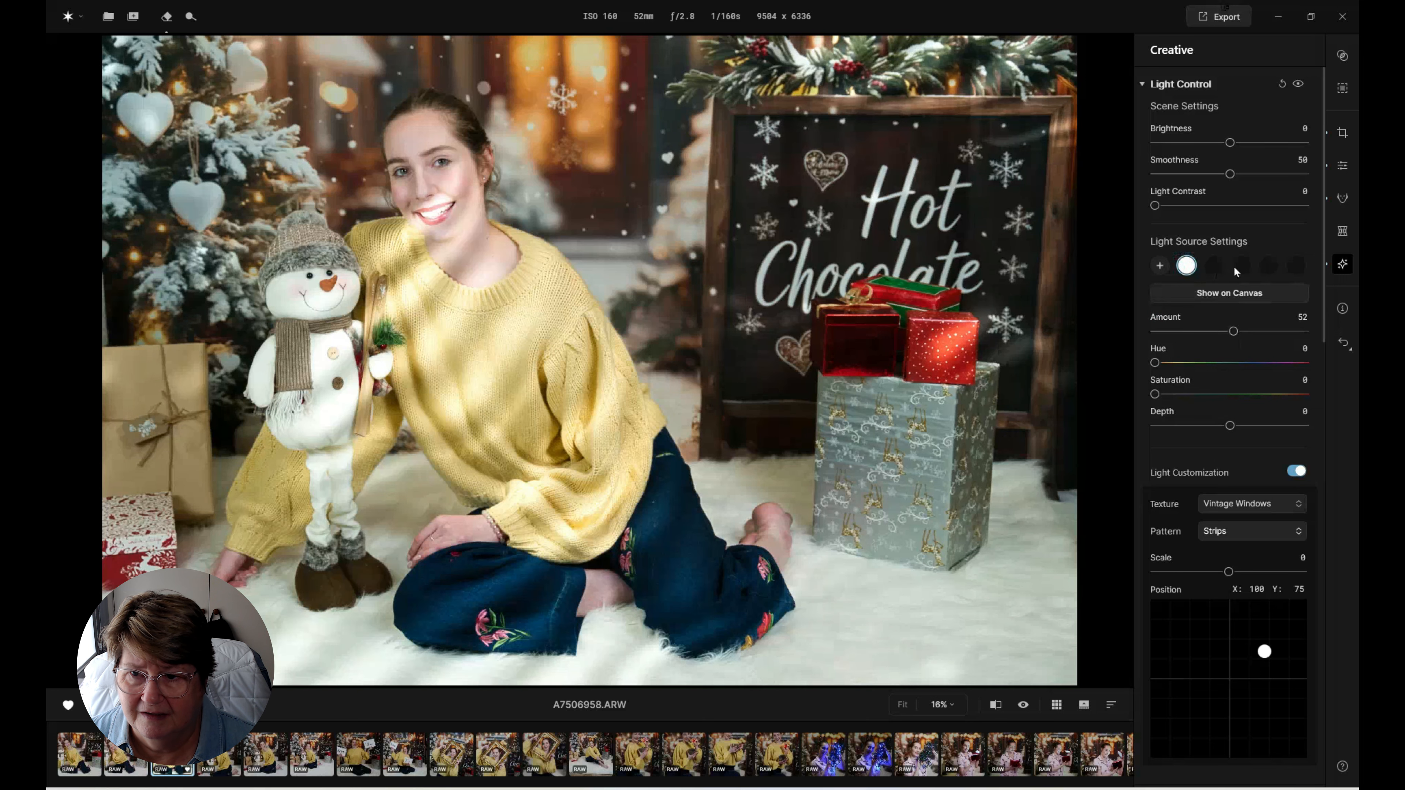
# Show the light source on the canvas, move it to the chalkboard's upper right edge and set its Amount to 14.
pyautogui.click(1219, 293)
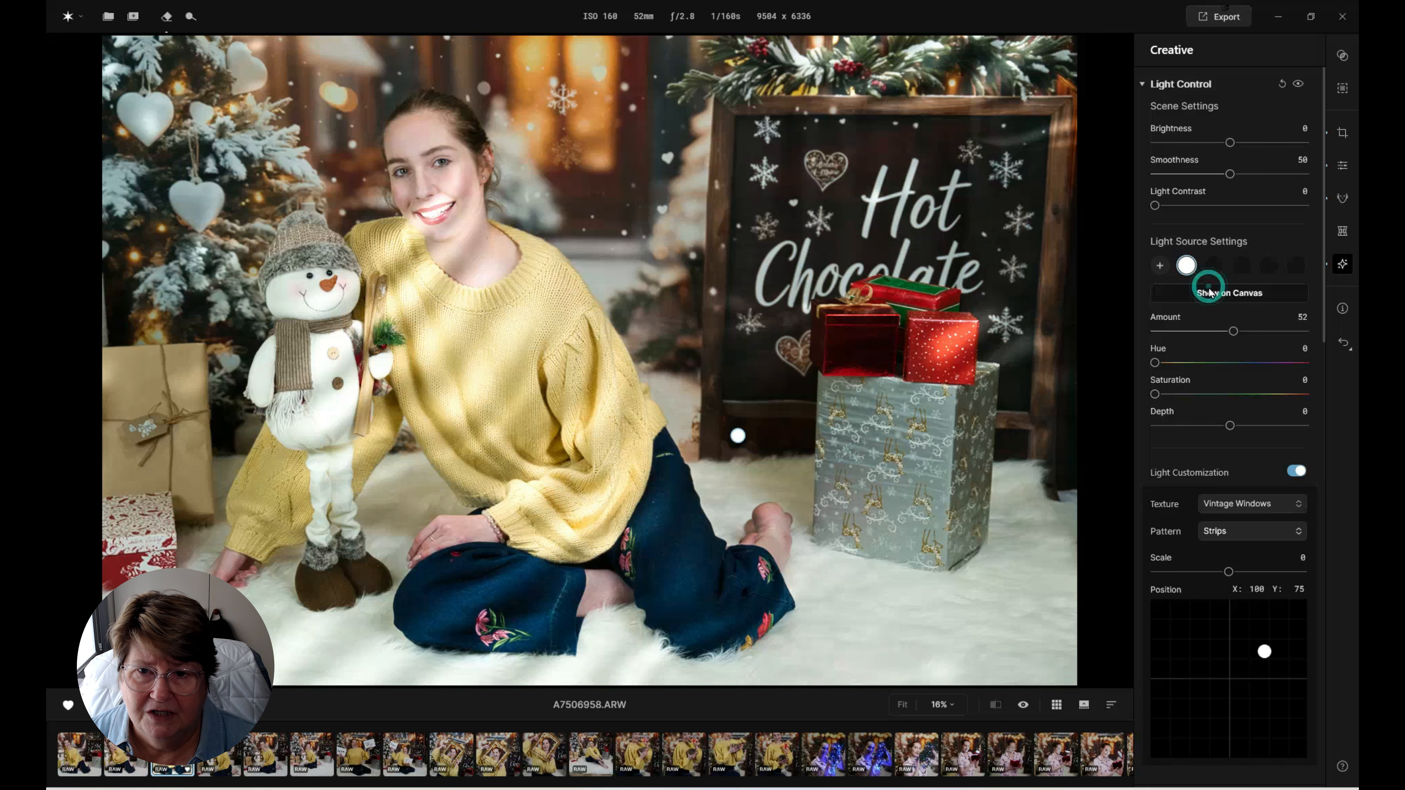
pyautogui.moveTo(738, 435); pyautogui.dragTo(1055, 198)
pyautogui.moveTo(1233, 331); pyautogui.dragTo(1176, 331)
# Set the light's Pattern to None and its Texture to Shutters.
pyautogui.click(1252, 531)
pyautogui.click(1233, 535)
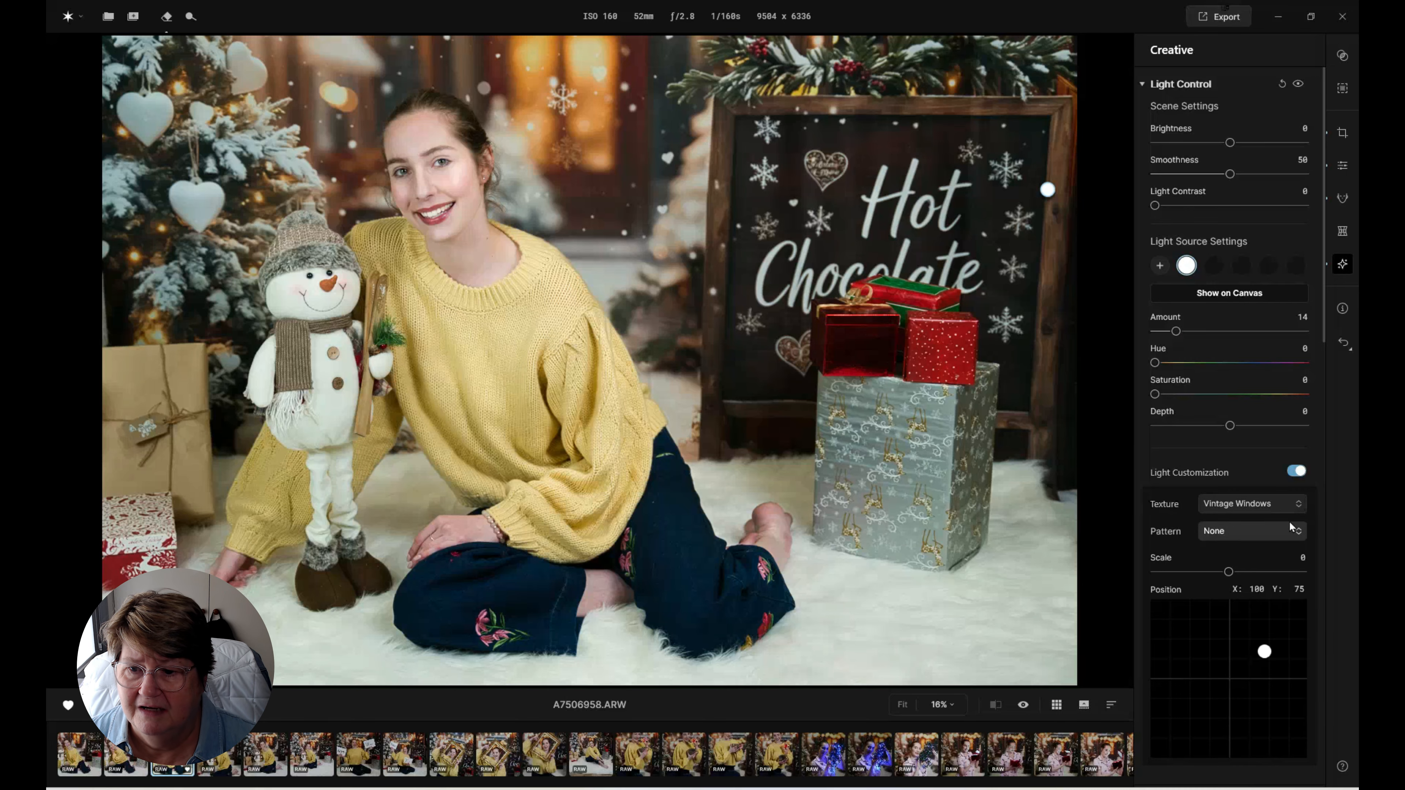
pyautogui.click(1262, 497)
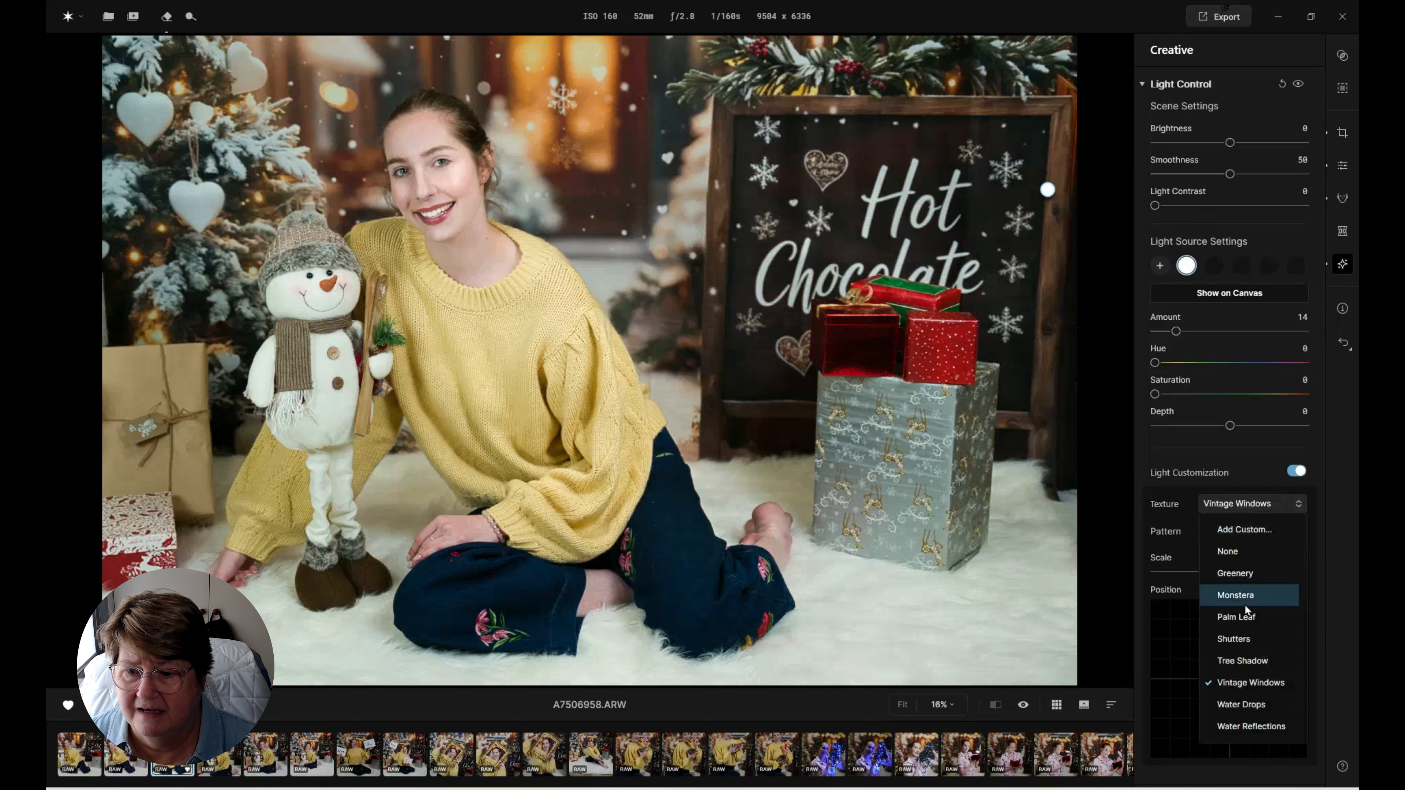
pyautogui.click(1241, 640)
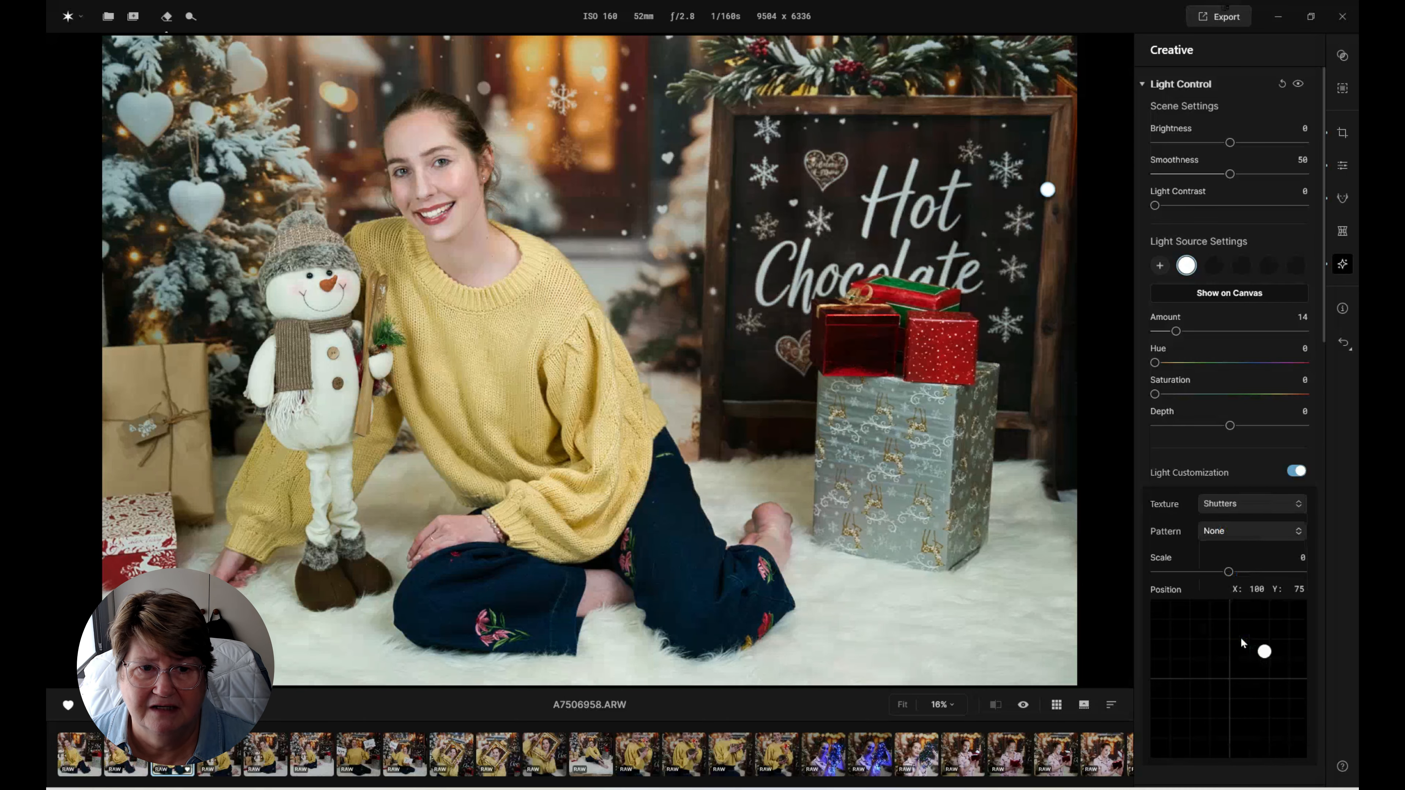